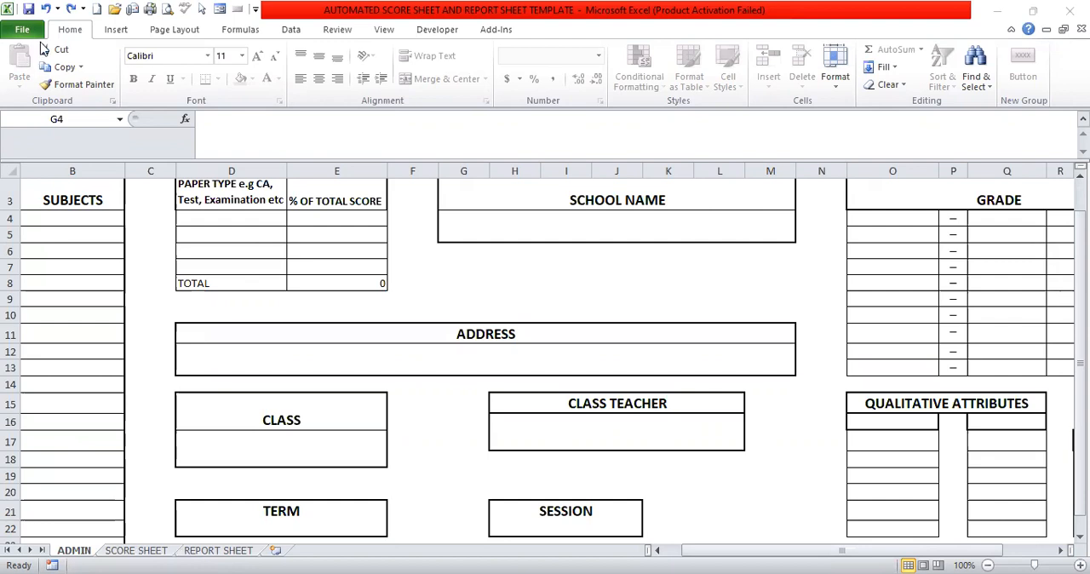
Redo the undone entries for the school name, AFRICA GROUP OF SCHOOLS, and the school address.
click(71, 10)
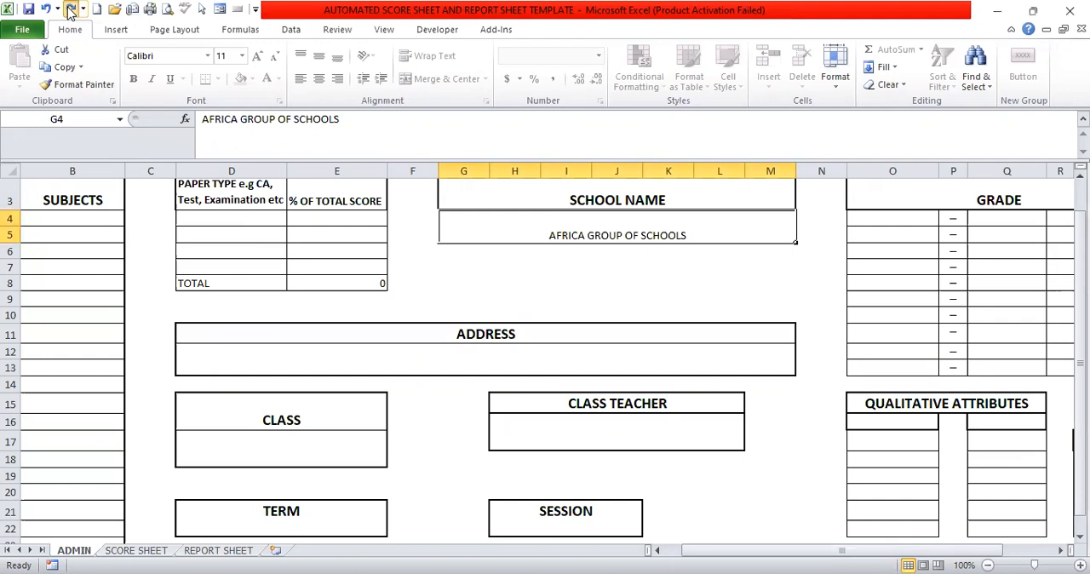
click(70, 10)
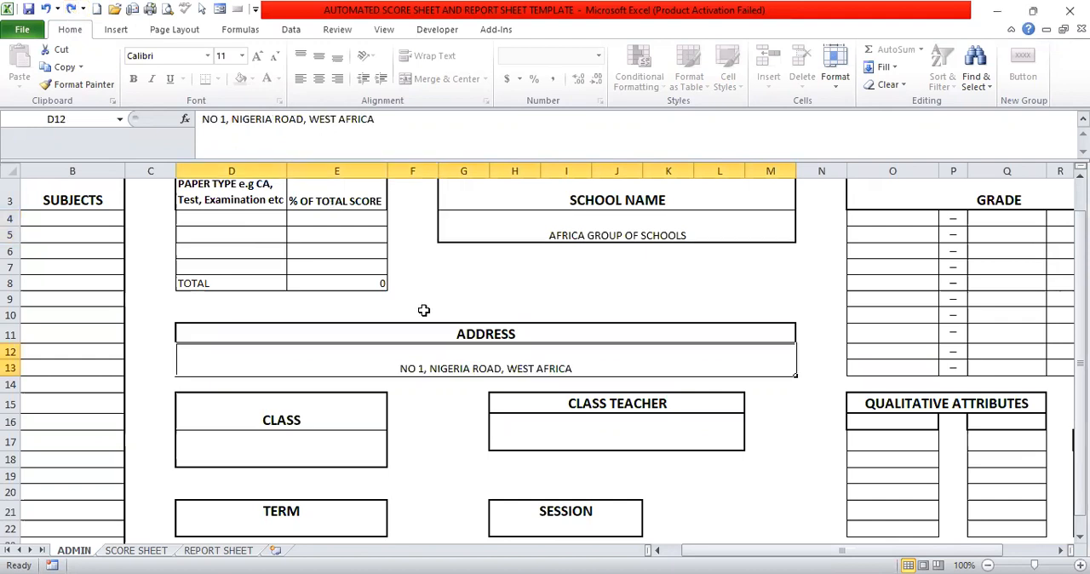
Redo the undone subject entries MATHEMATICS, ENGLISH and SCIENCE in the SUBJECTS column.
click(71, 10)
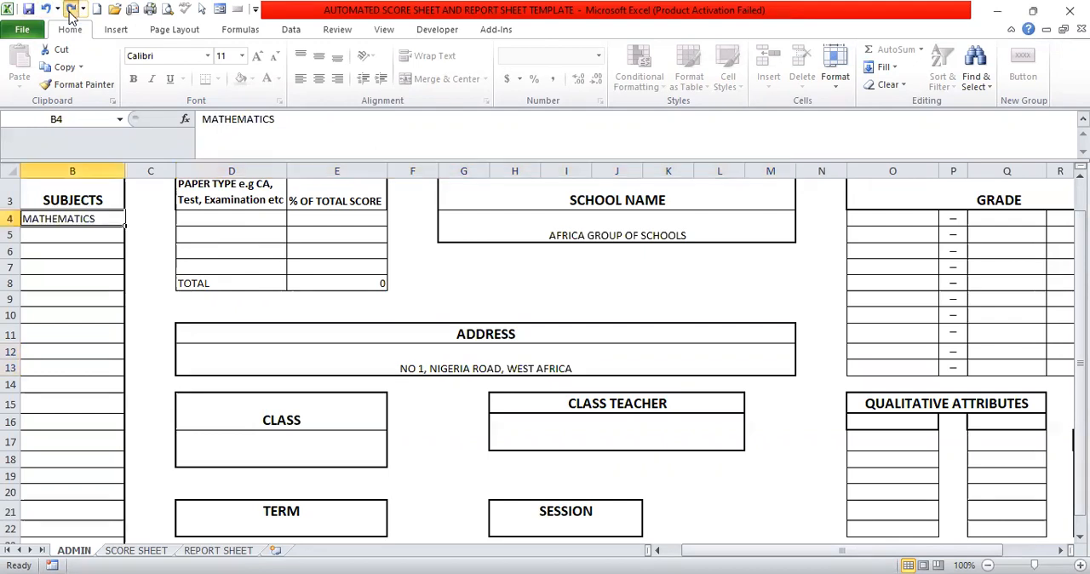
click(71, 10)
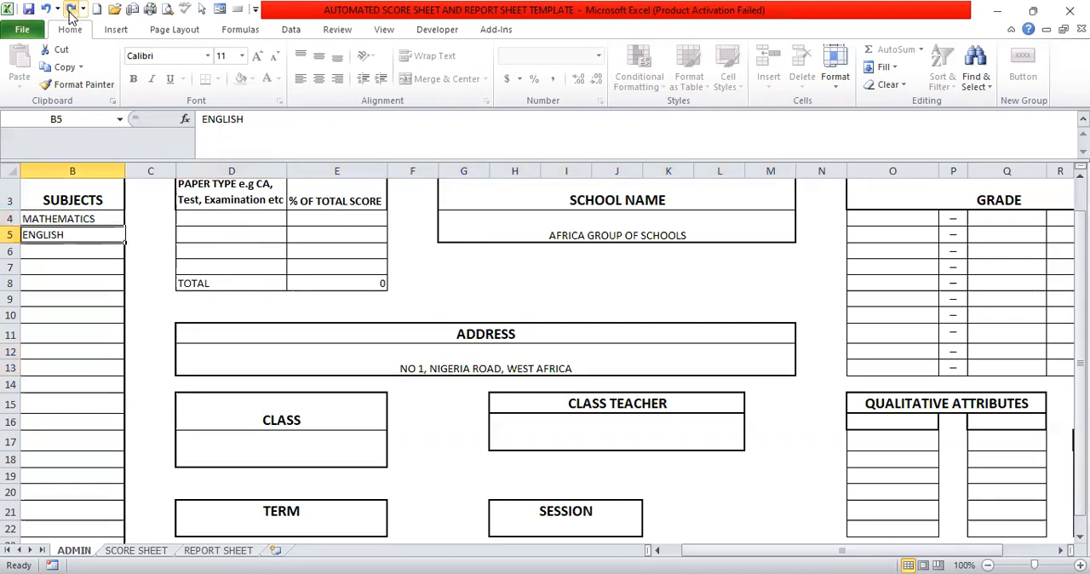
click(70, 11)
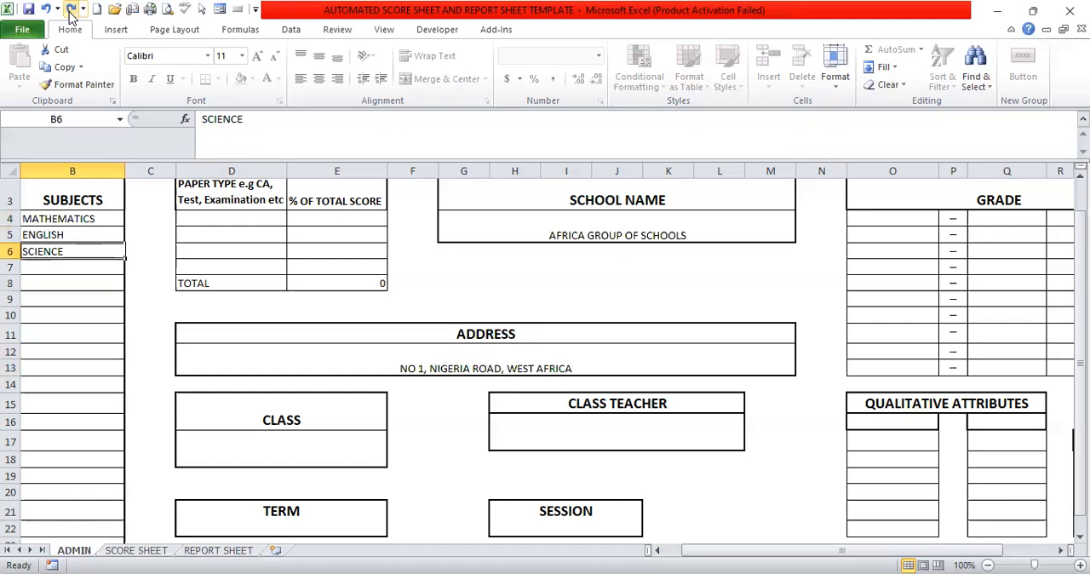
Redo the paper type entries CA1, CA2, CA3 and EXAM with score percentages of 10, 10, 10 and 70.
click(71, 11)
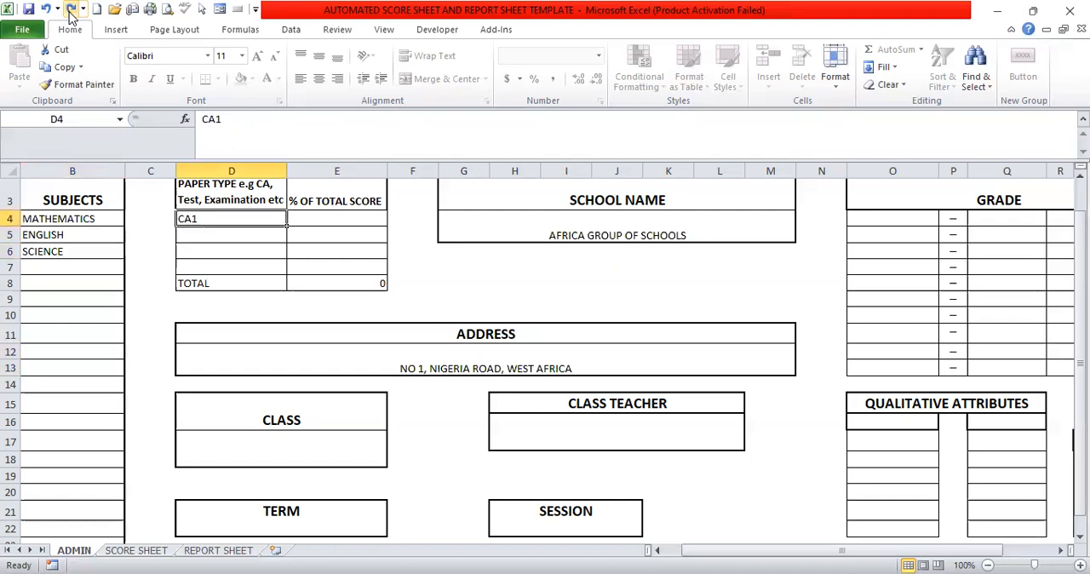
click(71, 10)
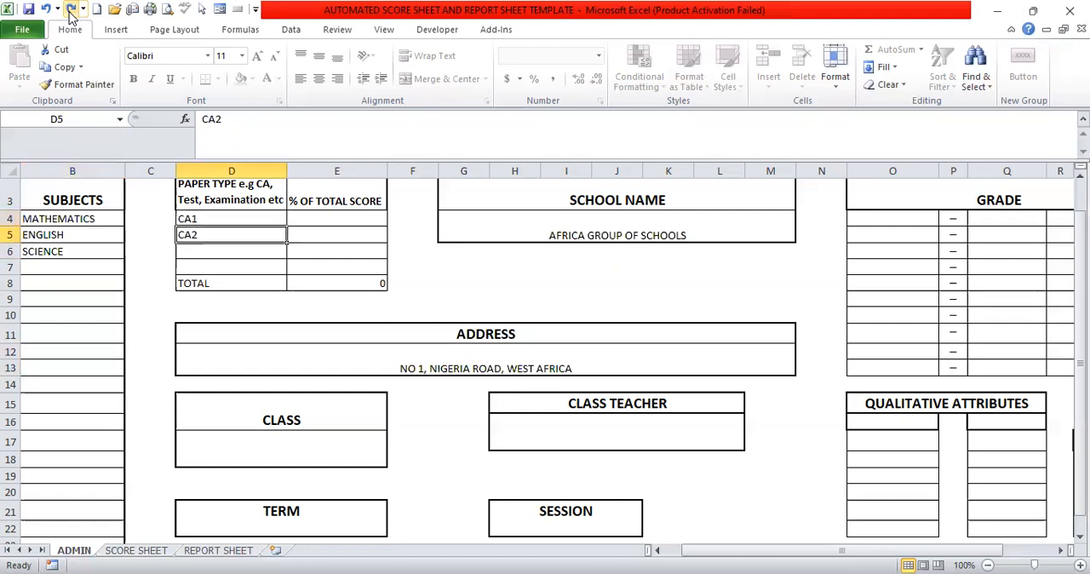
click(71, 10)
click(71, 10)
click(71, 10)
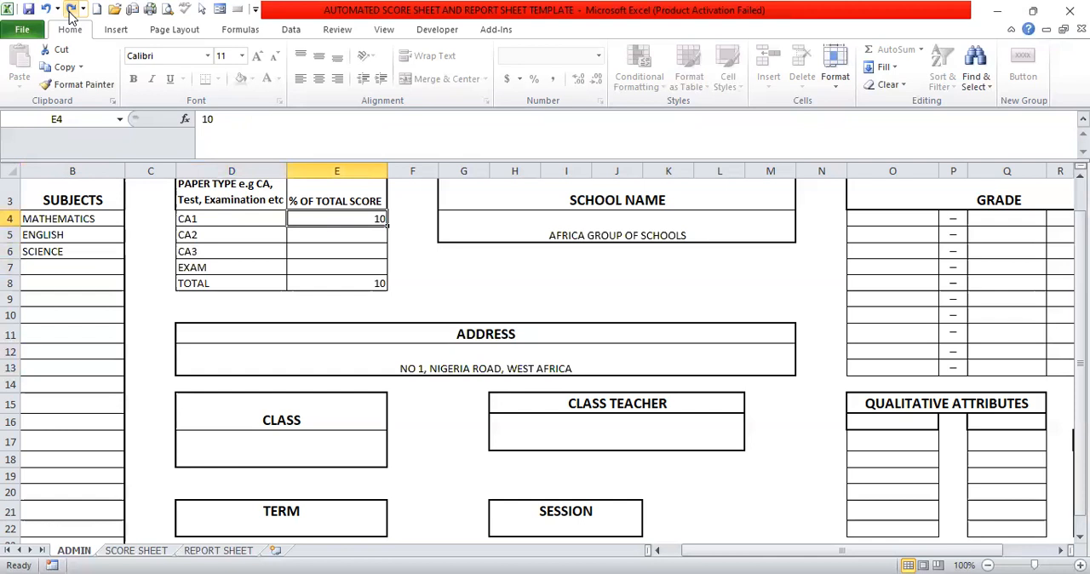
click(71, 10)
click(71, 11)
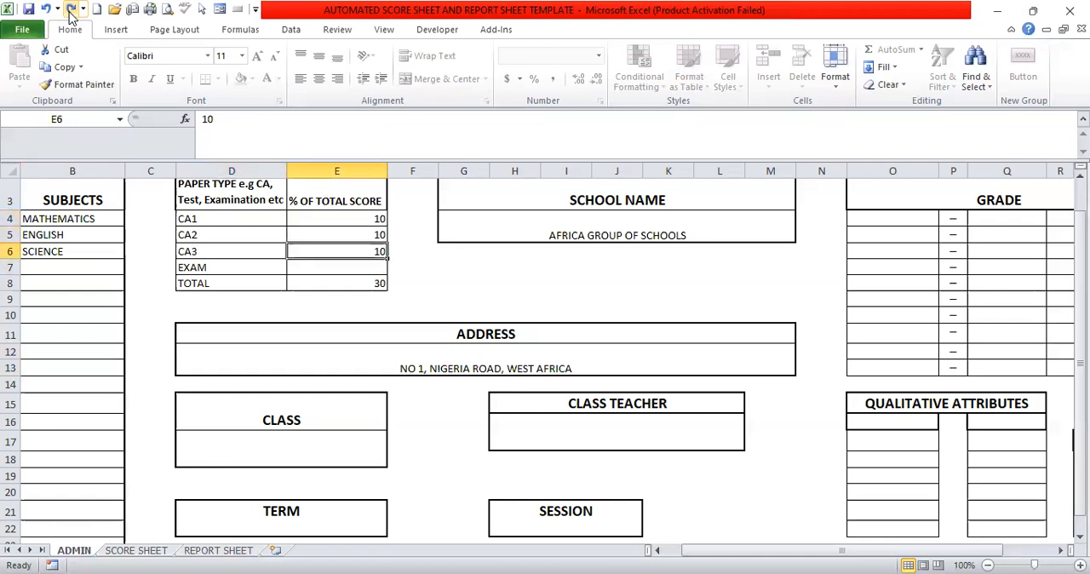
click(70, 10)
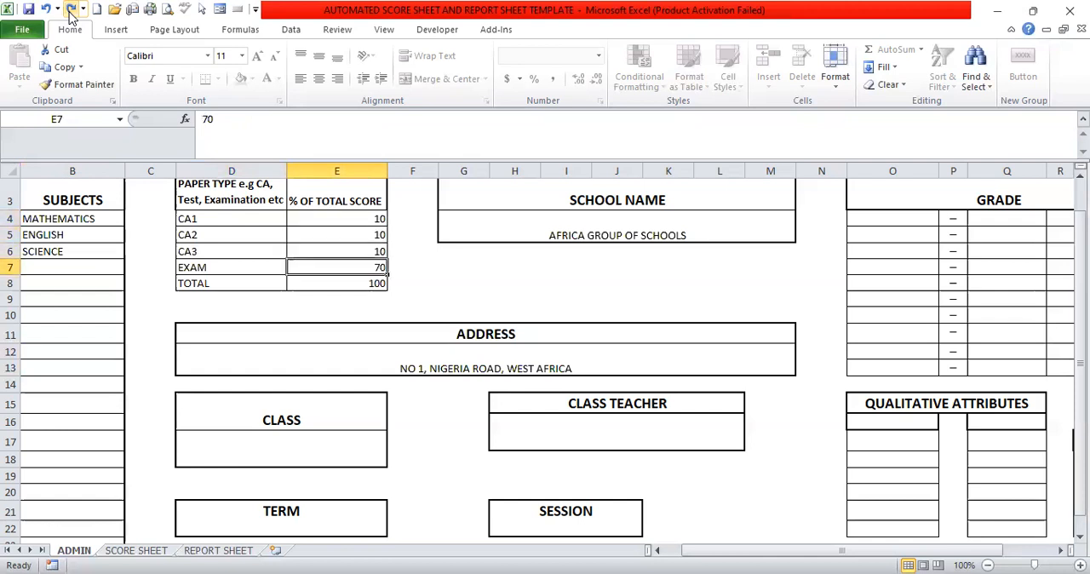
Redo the paper type changes to TEST 1 and TEST 2 at 15 percent each, with the third paper row cleared.
click(70, 10)
click(71, 10)
click(70, 10)
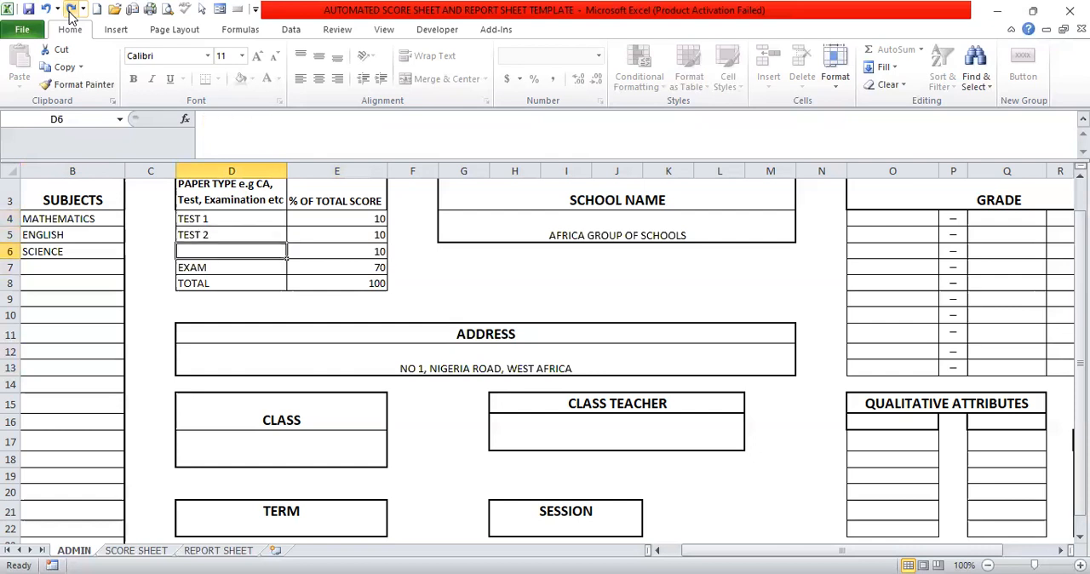
click(71, 10)
click(71, 11)
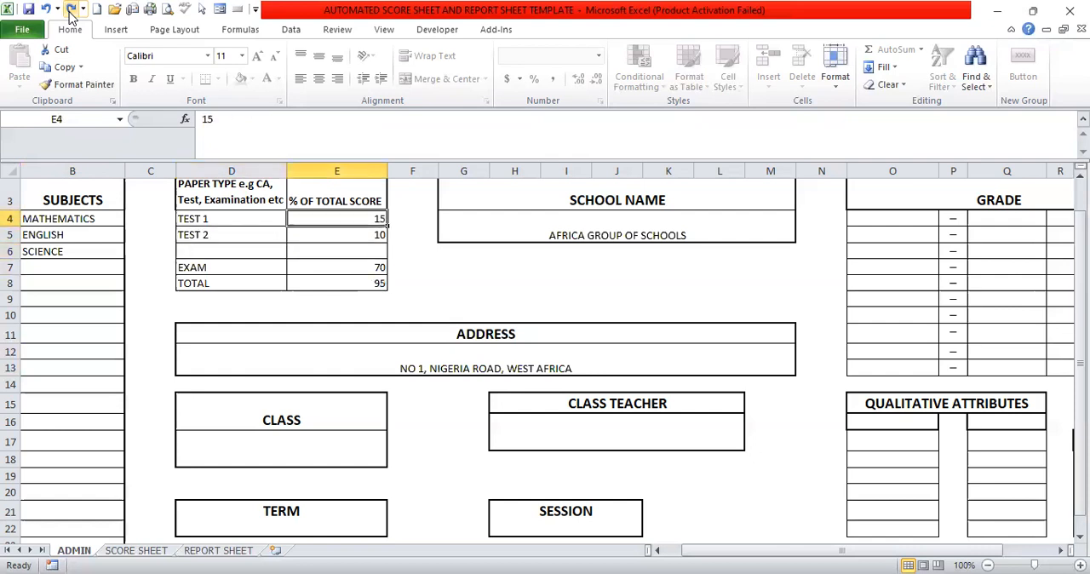
click(71, 11)
Redo the class details: class BASIC 4, the class teacher's name, 1ST TERM and session 2022/2023.
click(70, 11)
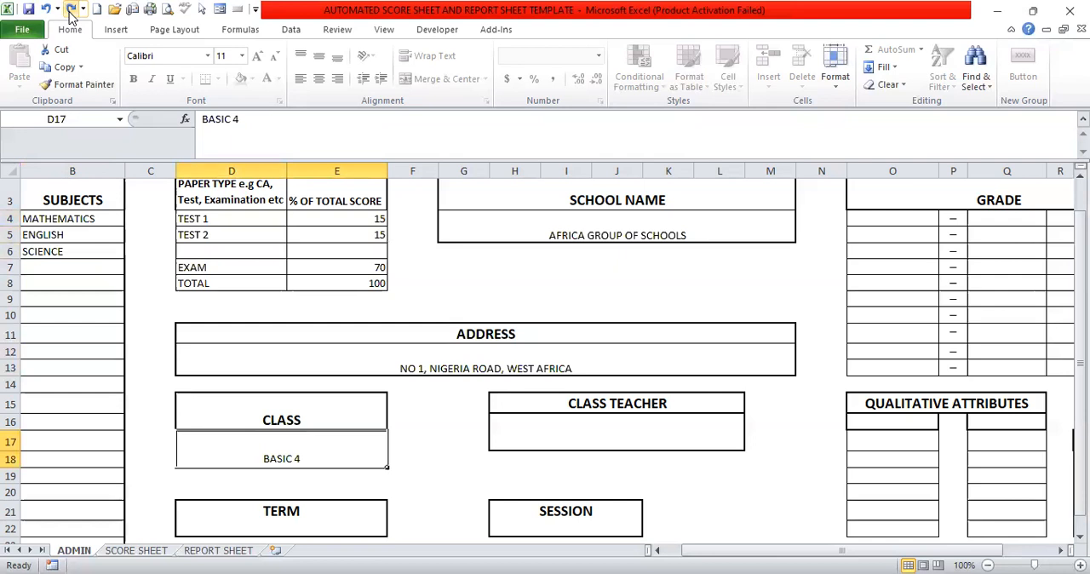
click(70, 10)
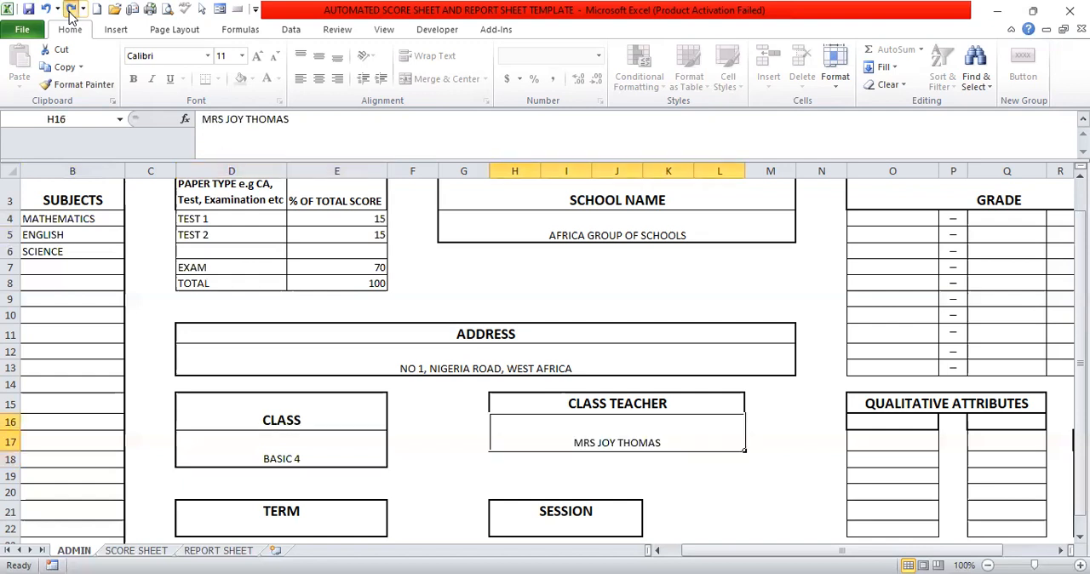
click(71, 10)
click(71, 11)
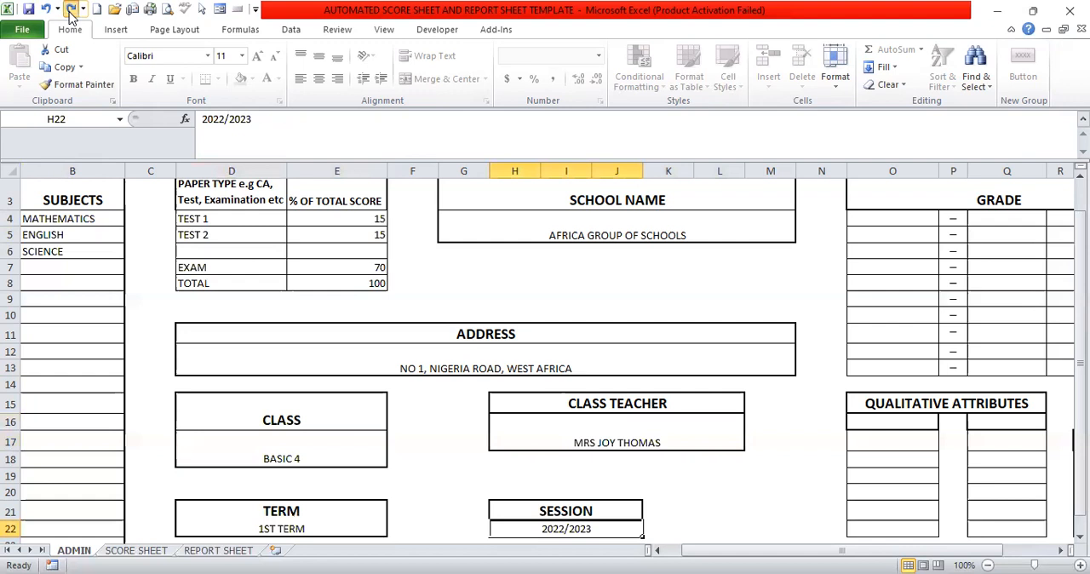
Redo the GRADE table's score ranges 0–39, 40–49, 50–59, 60–69 and 70–100.
click(71, 10)
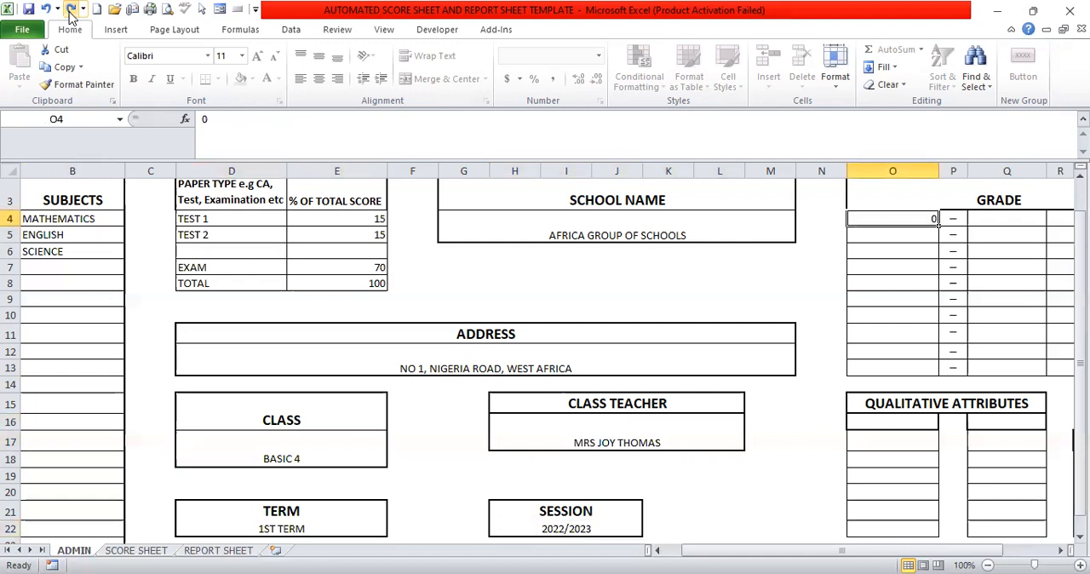
click(71, 10)
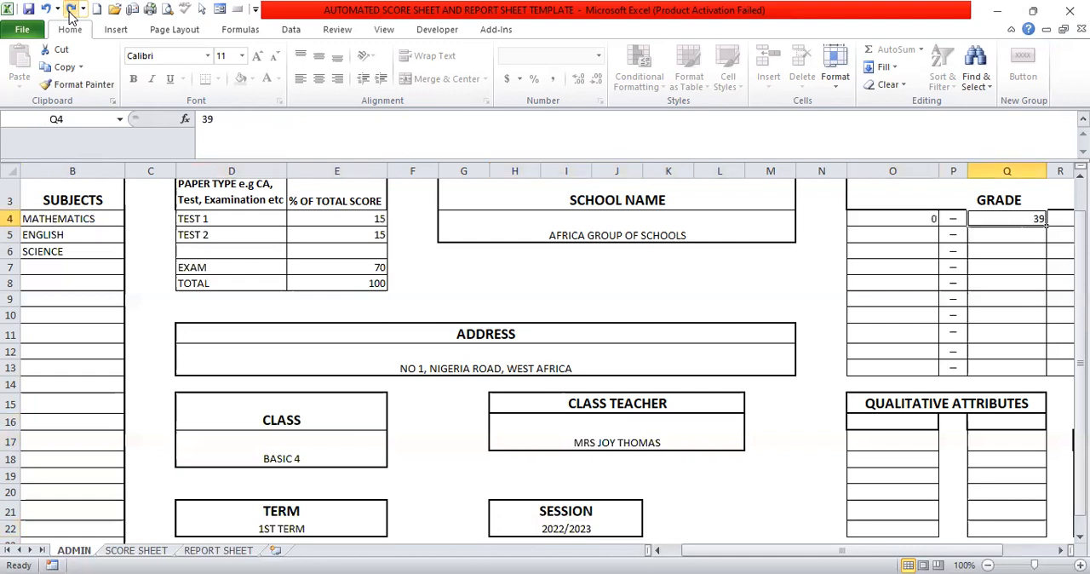
scroll(1046, 222, right, 1)
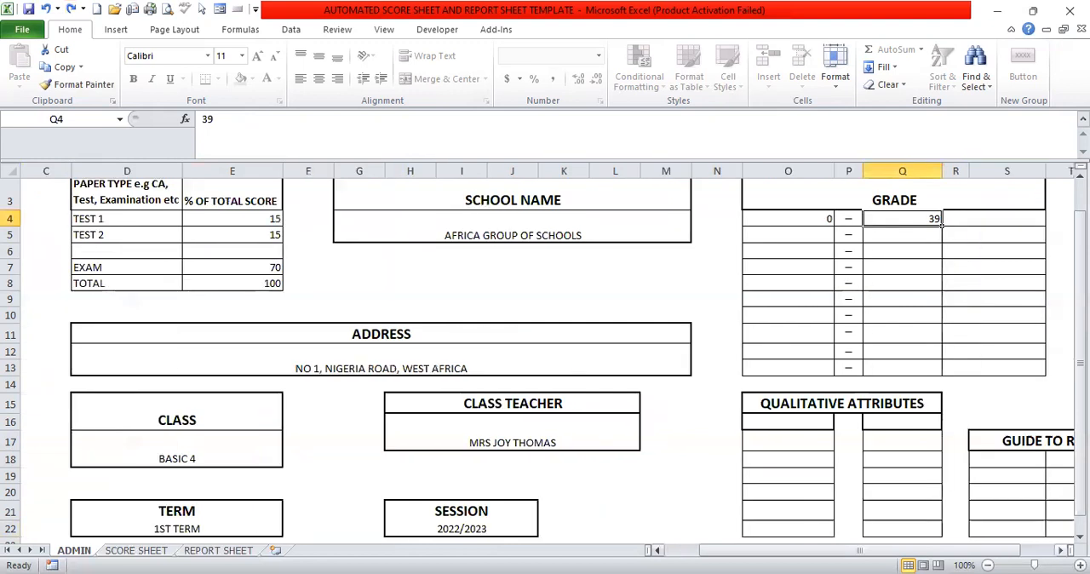
click(71, 10)
click(71, 10)
click(71, 10)
click(71, 11)
click(71, 10)
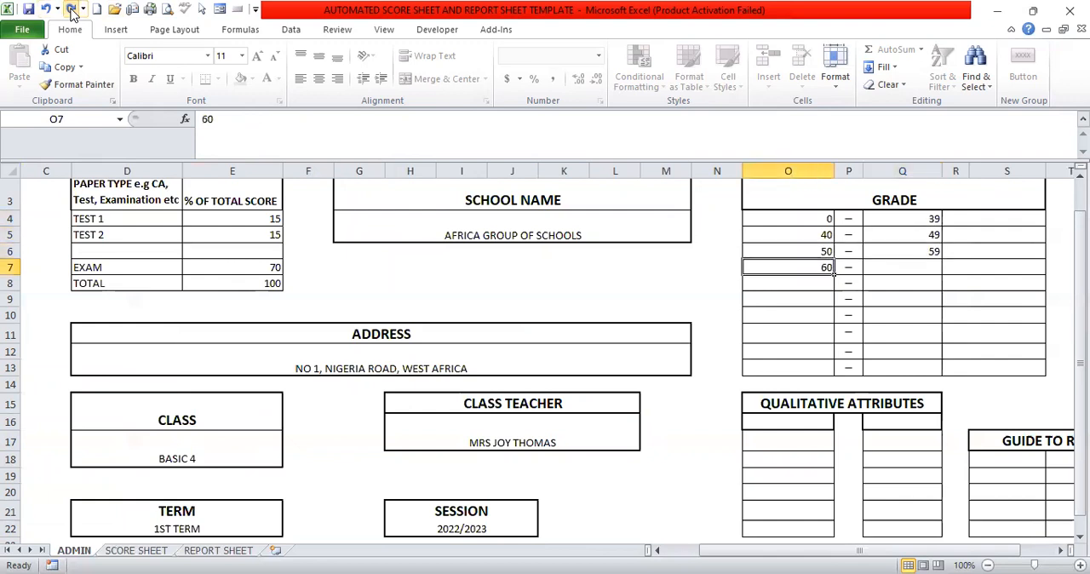
click(71, 11)
click(70, 11)
click(71, 10)
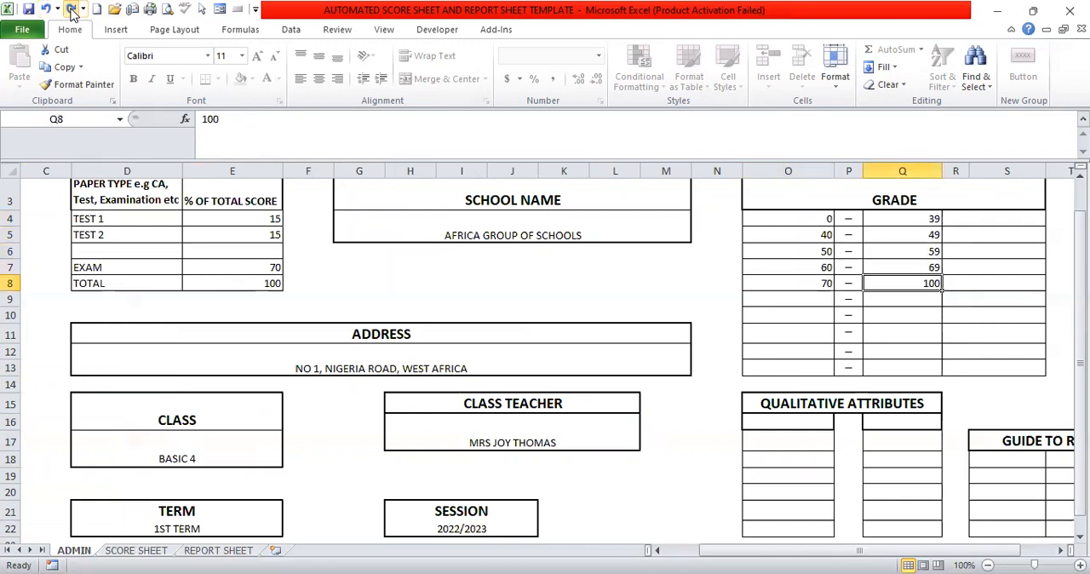
Redo the grade remarks EXCELLENT, V GOOD, GOOD, FAIR and POOR beside the score ranges, from highest to lowest.
click(71, 10)
click(70, 11)
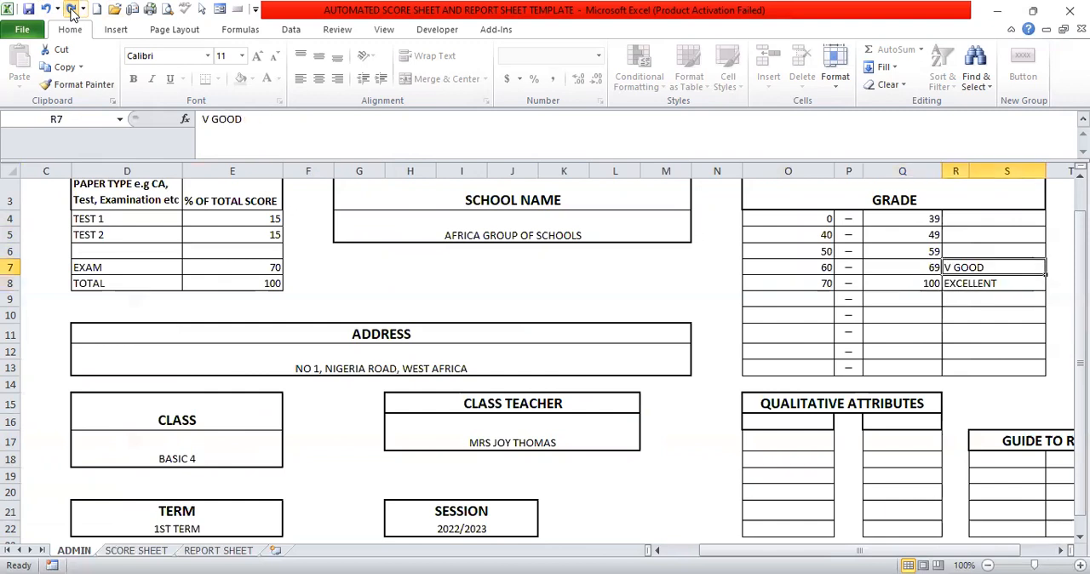
click(71, 10)
click(71, 10)
Redo the letter grades A+, A, B, C and D beside the score ranges, from highest to lowest.
click(71, 10)
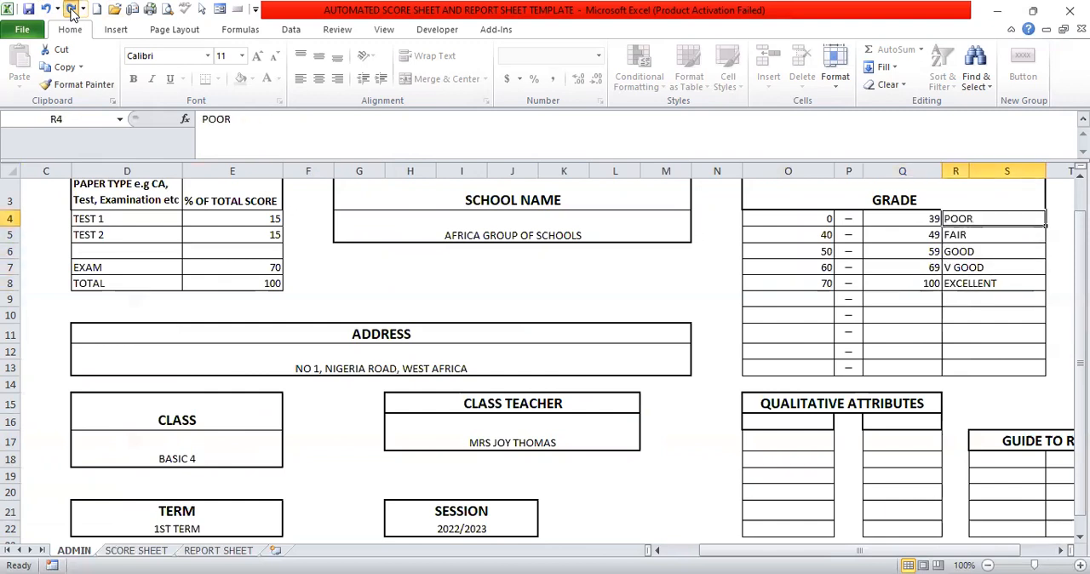
click(71, 10)
click(71, 10)
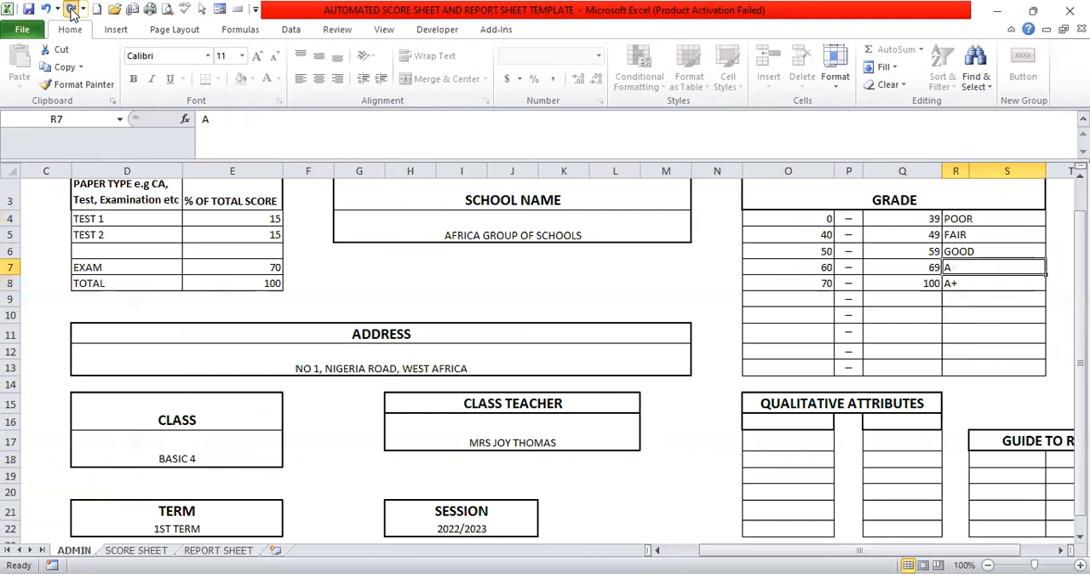
click(71, 10)
click(70, 10)
Redo the qualitative attributes PROMPTNESS, LOGICAL REASONING and RELATIONSHIP WITH OTHERS from row 17 down.
click(71, 11)
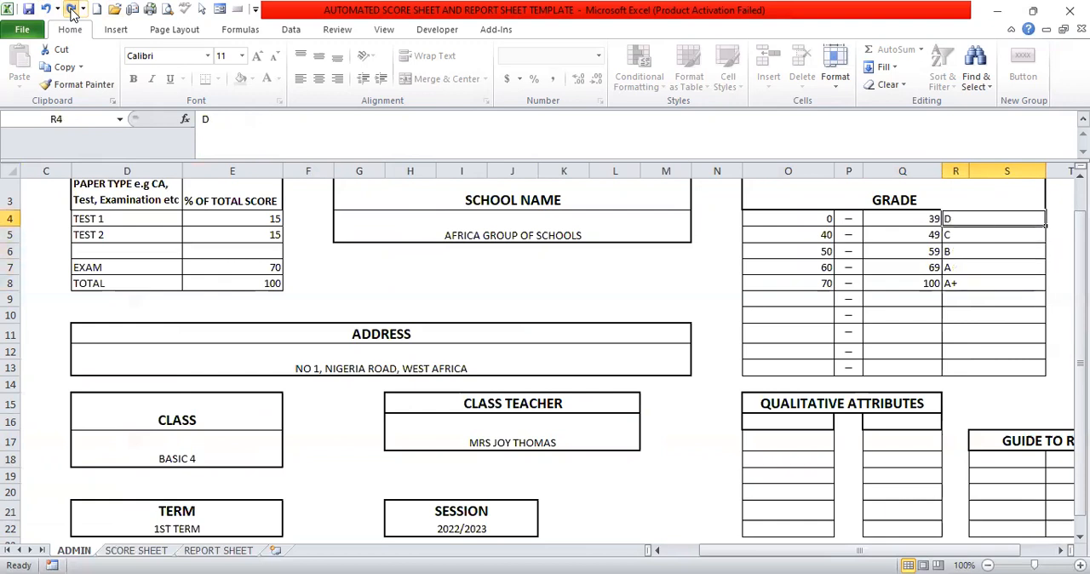
click(70, 10)
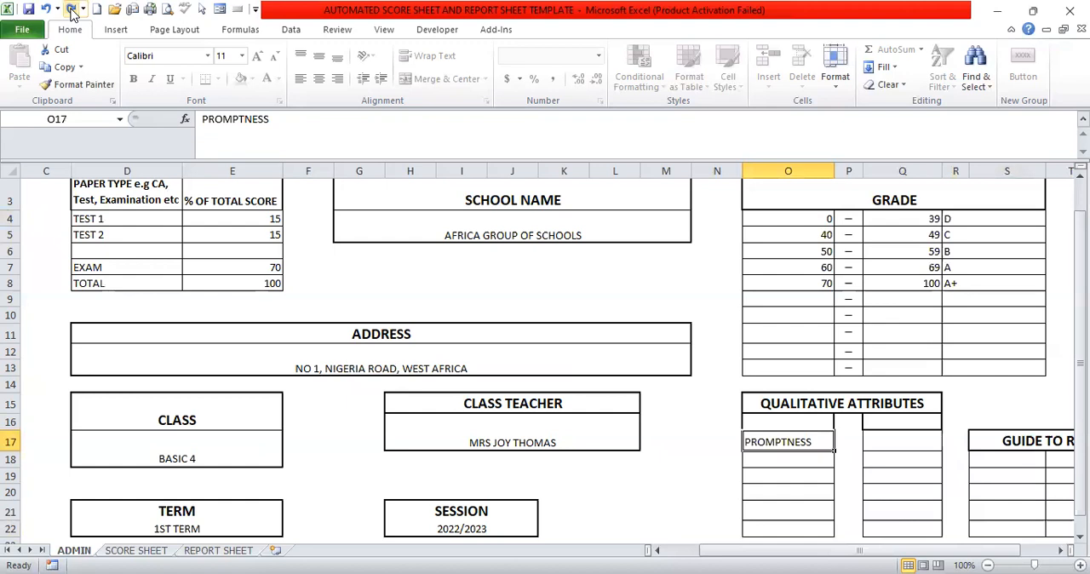
click(72, 10)
click(72, 10)
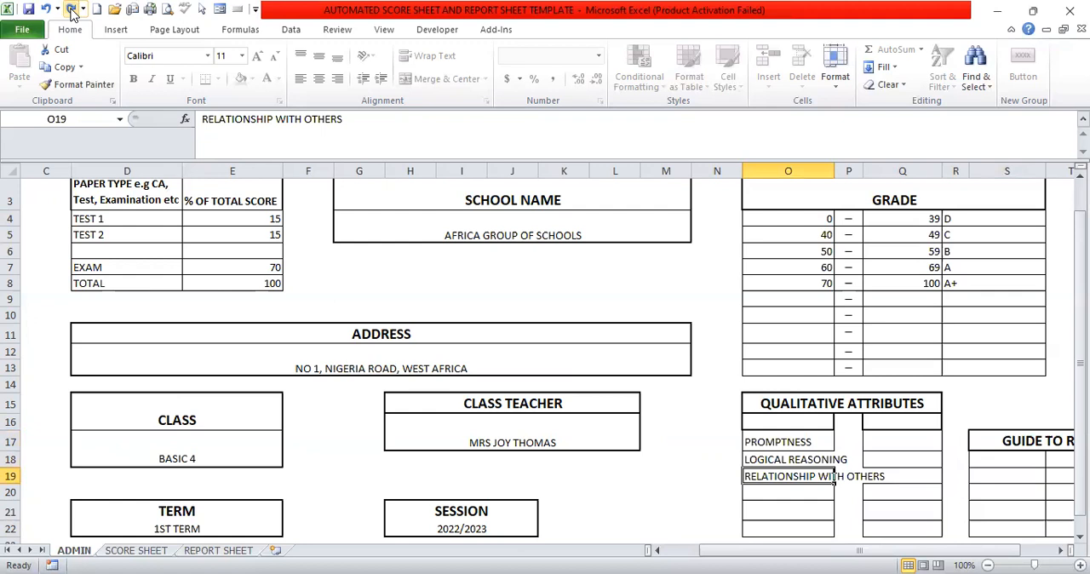
Redo the GUIDE TO RATING entries A EXCELLENT, B V GOOD, C GOOD and D FAIR, leaving the last row empty.
click(71, 10)
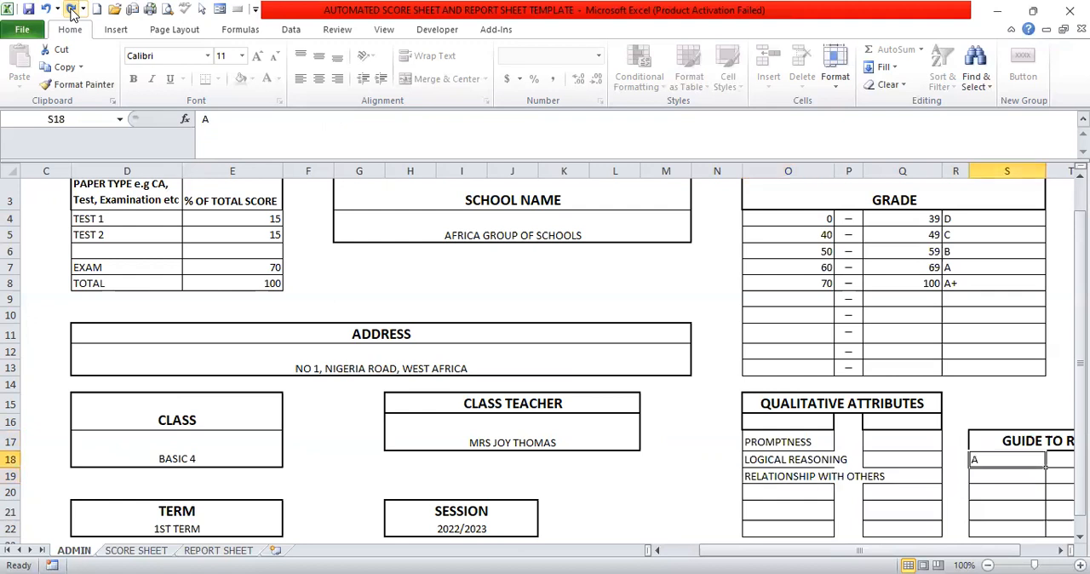
click(1059, 554)
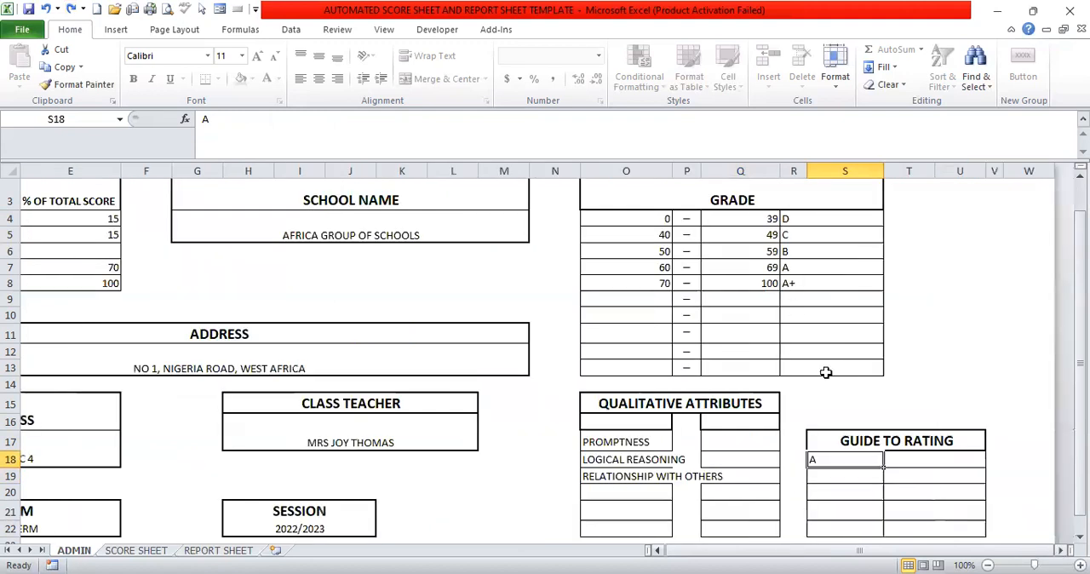
click(72, 10)
click(72, 10)
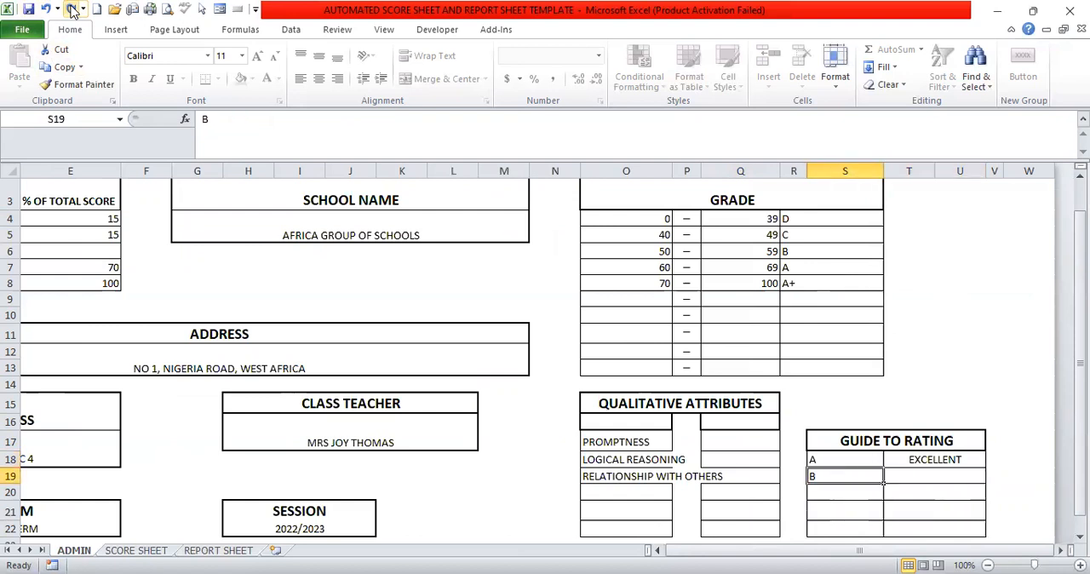
click(72, 10)
click(73, 11)
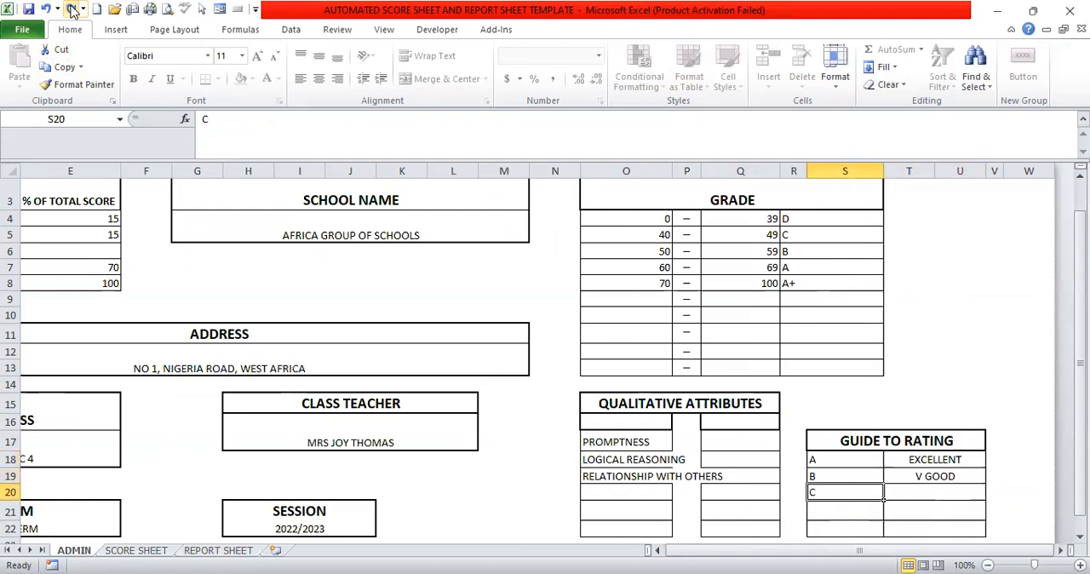
click(72, 11)
click(72, 10)
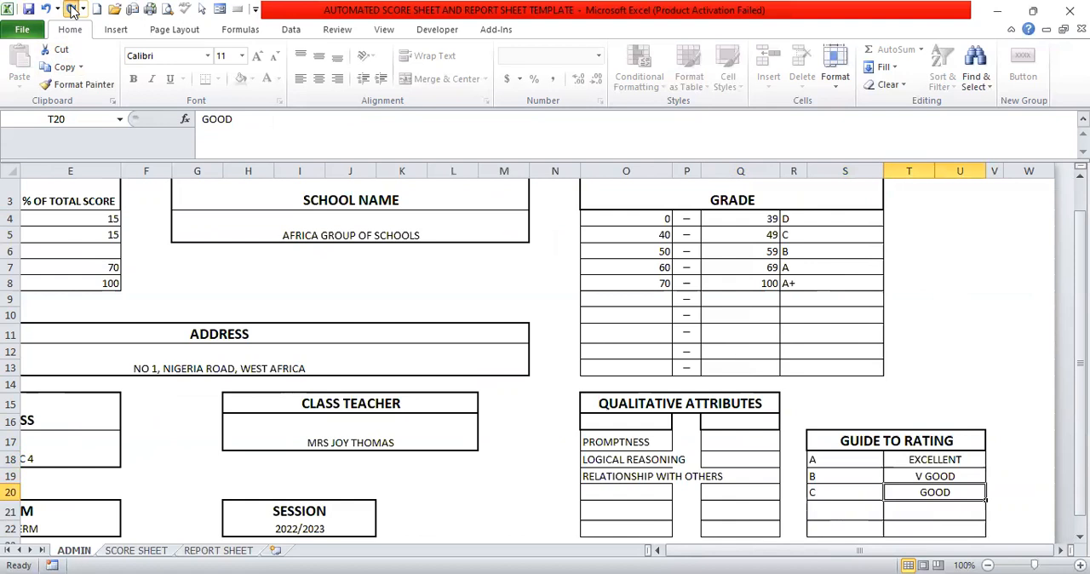
click(72, 10)
click(72, 10)
click(72, 10)
click(72, 11)
key(ctrl+z)
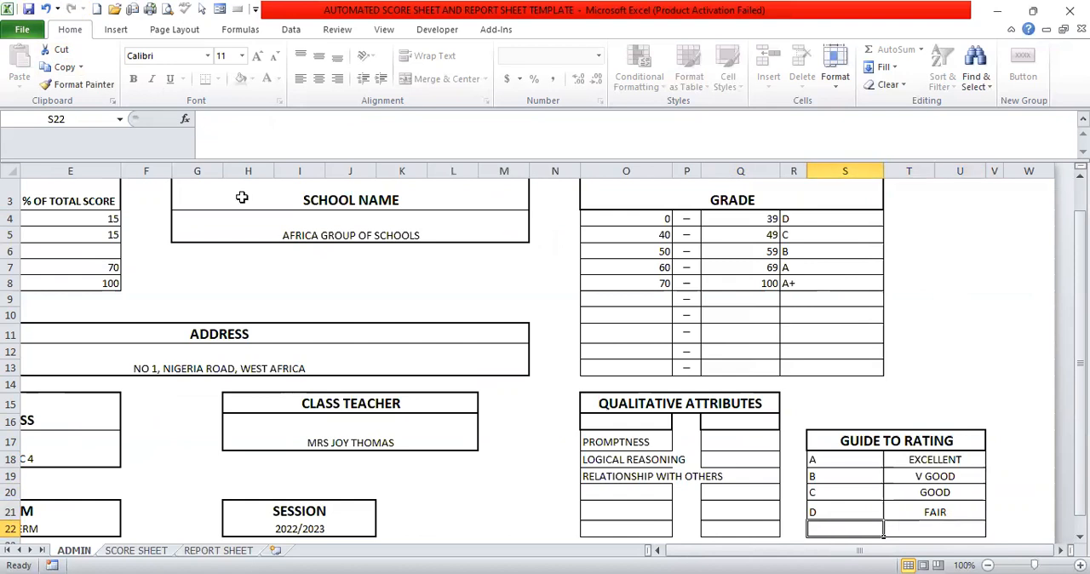
Enter rating E with the description WEAK in row 22 of the GUIDE TO RATING table.
text(E)
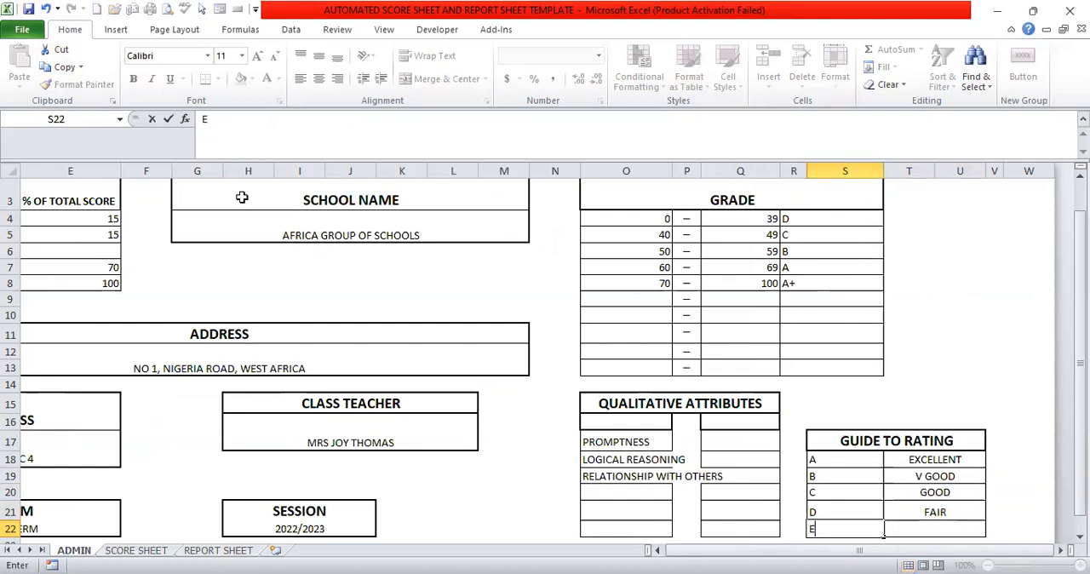
click(927, 531)
text(W)
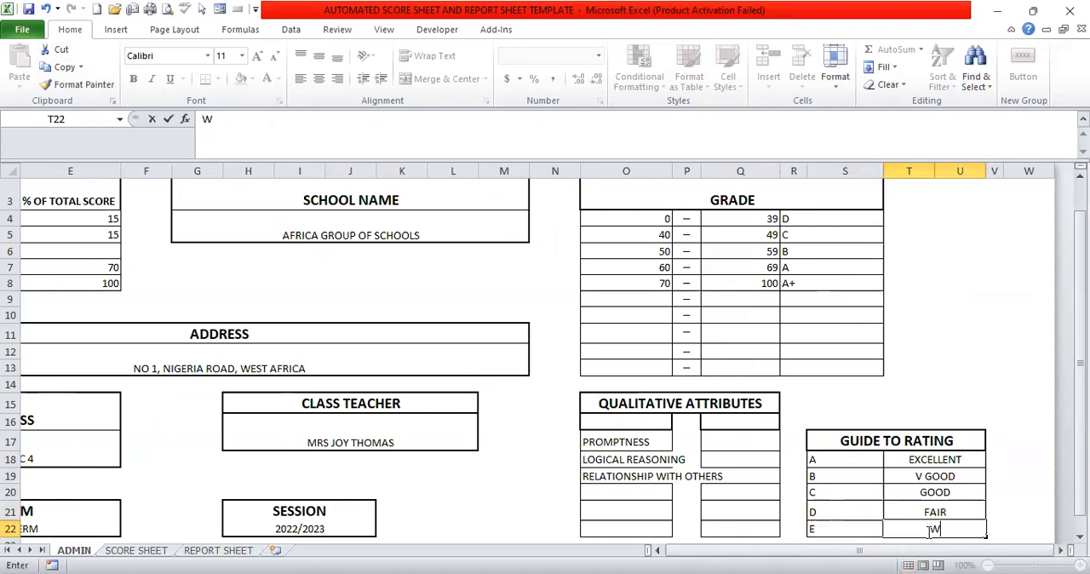
text(EAK)
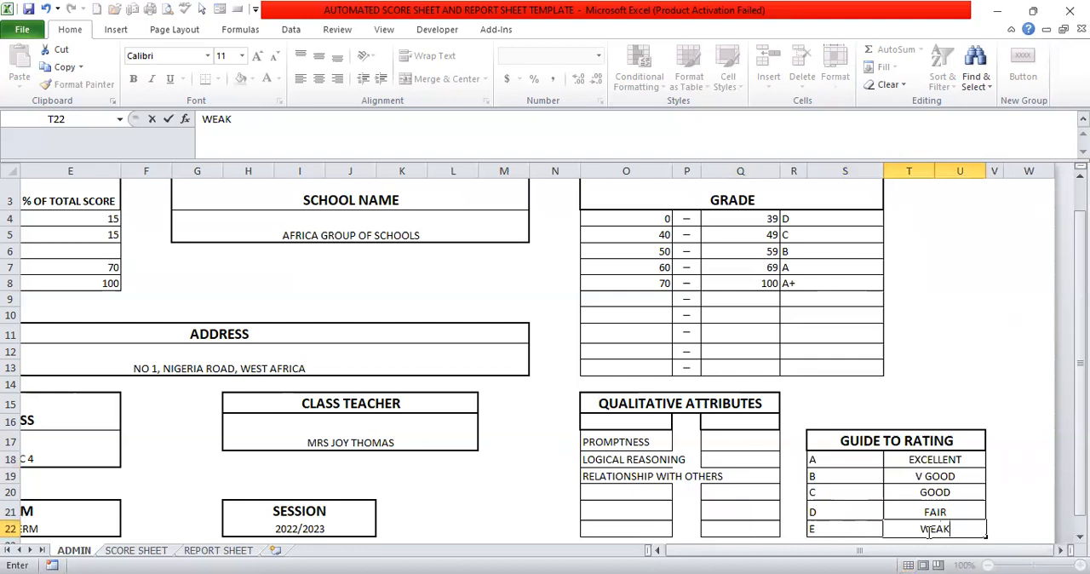
Replace the rating codes in rows 18 to 22 of the GUIDE TO RATING table with 5, 4, 3, 2 and 1.
click(829, 457)
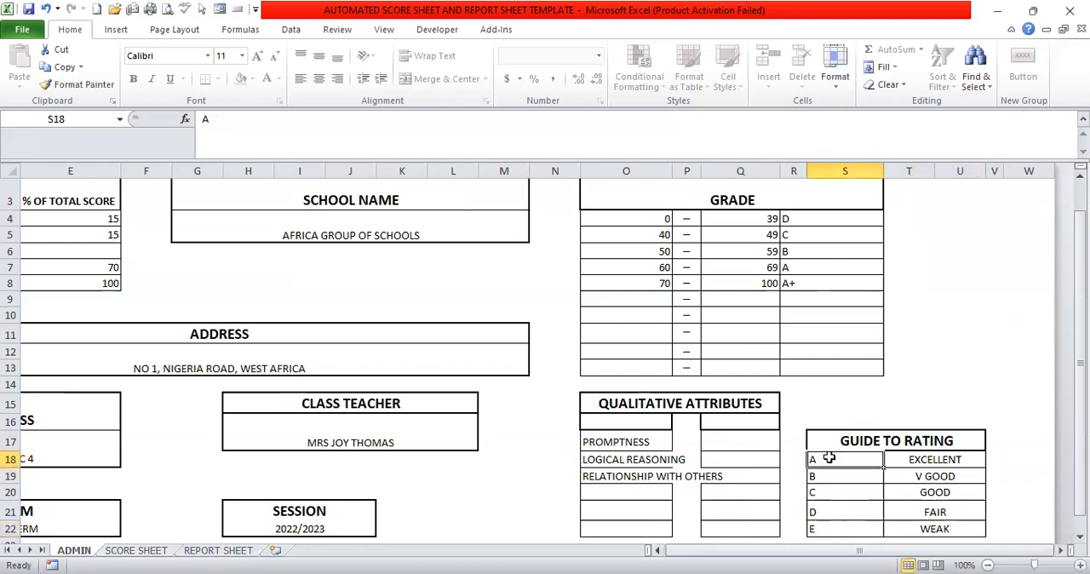
text(5)
key(Return)
text(4)
key(Return)
text(3)
key(Return)
text(2)
key(Return)
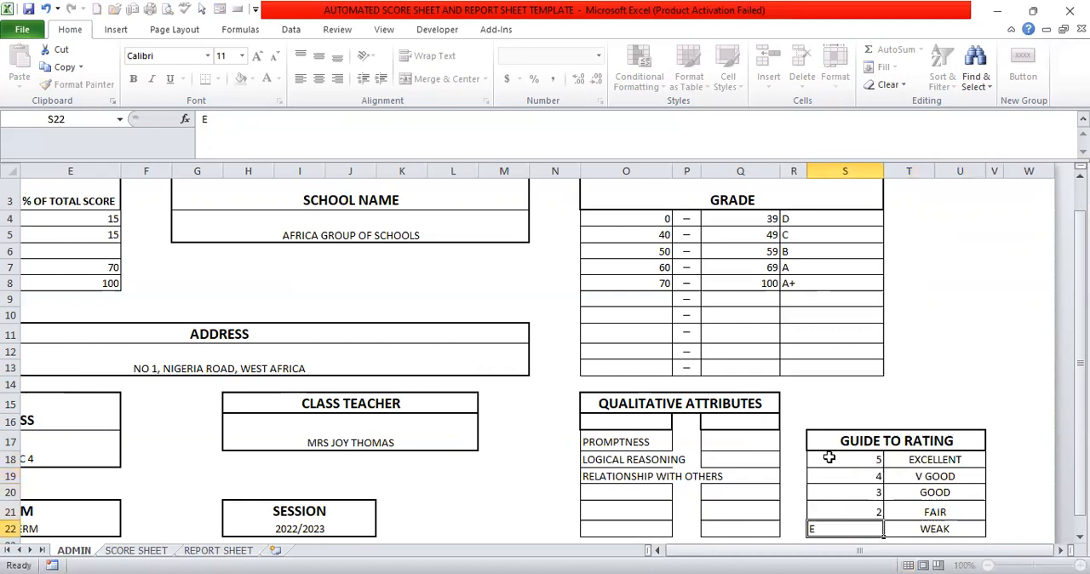
text(1)
key(Return)
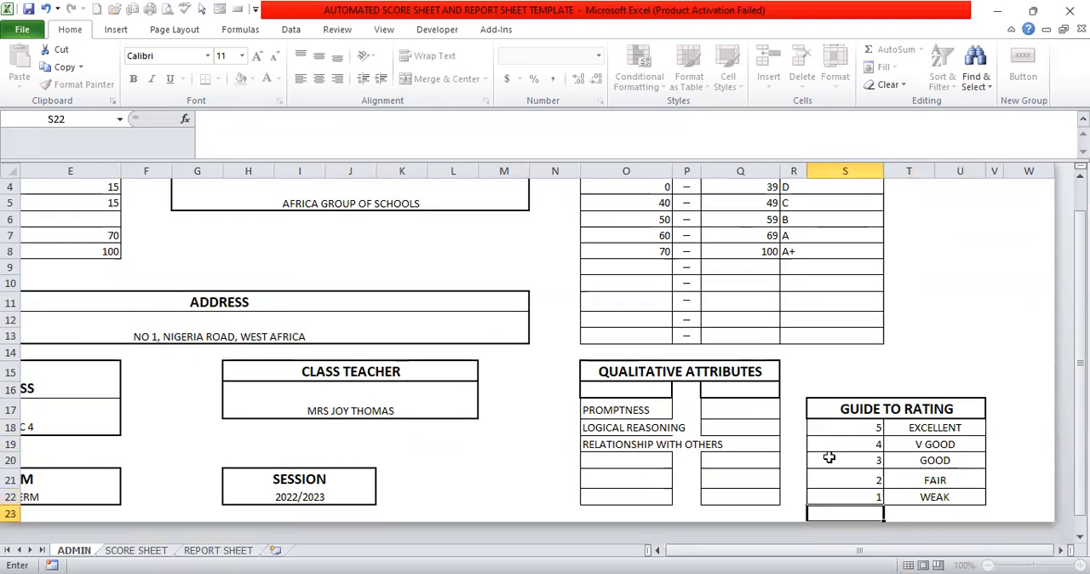
On the SCORE SHEET, redo the pupils' ages from row 16 down and the MATHEMATICS, ENGLISH and SCIENCE test and exam scores.
click(134, 551)
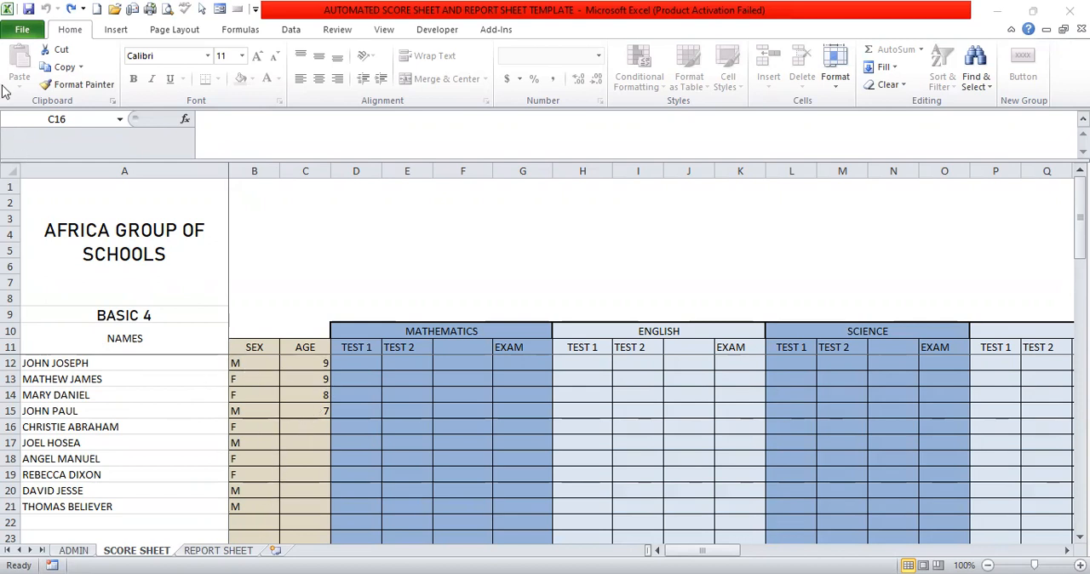
click(70, 11)
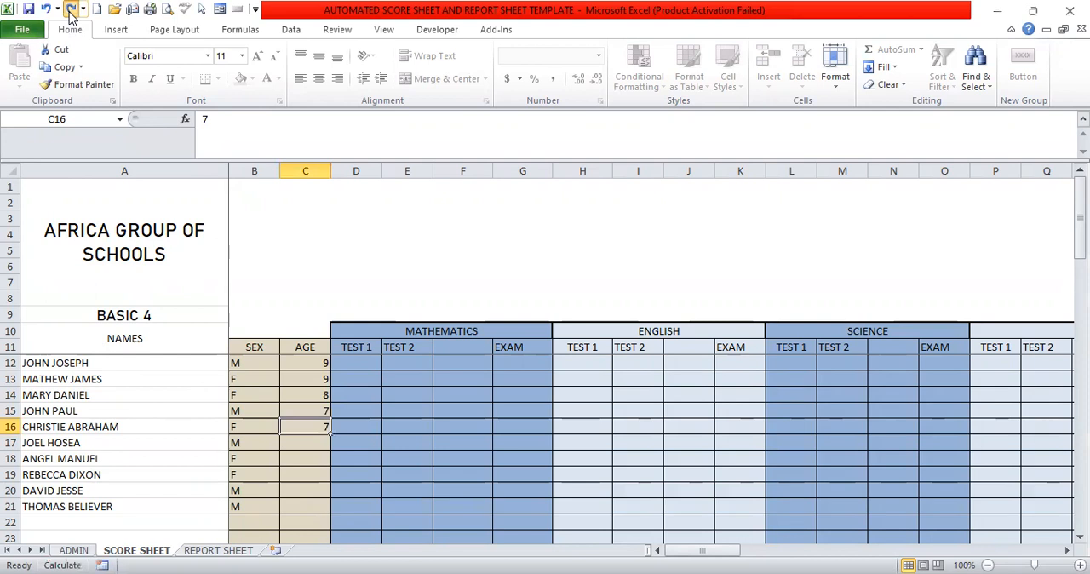
click(70, 11)
click(71, 11)
click(71, 11)
click(70, 11)
click(71, 12)
click(70, 11)
click(71, 11)
click(71, 11)
click(71, 11)
click(70, 11)
click(71, 11)
click(71, 11)
click(71, 11)
click(71, 11)
click(71, 11)
click(71, 11)
click(71, 11)
click(71, 11)
click(71, 12)
click(71, 11)
click(70, 11)
click(71, 11)
click(71, 11)
click(71, 11)
click(71, 11)
click(71, 11)
click(71, 11)
click(71, 11)
click(71, 11)
click(71, 11)
click(71, 11)
click(70, 11)
click(71, 11)
click(70, 11)
click(71, 11)
click(71, 11)
click(71, 11)
click(70, 11)
click(71, 11)
click(71, 11)
click(70, 11)
click(71, 11)
click(70, 11)
click(70, 11)
click(71, 11)
click(71, 11)
click(71, 11)
click(70, 11)
click(70, 11)
click(71, 11)
click(70, 11)
click(70, 11)
click(70, 11)
click(71, 11)
click(70, 11)
click(71, 11)
click(70, 12)
click(71, 11)
click(71, 11)
click(71, 11)
click(71, 11)
click(71, 11)
click(71, 11)
click(71, 12)
click(71, 11)
click(71, 11)
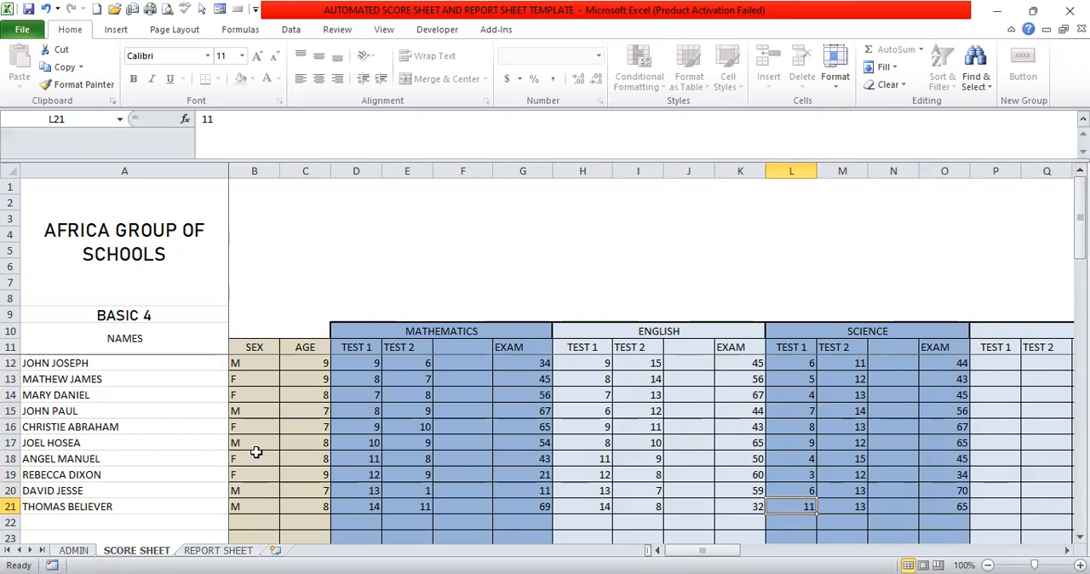
On the REPORT SHEET, choose the first pupil of the class list as the NAME.
click(213, 551)
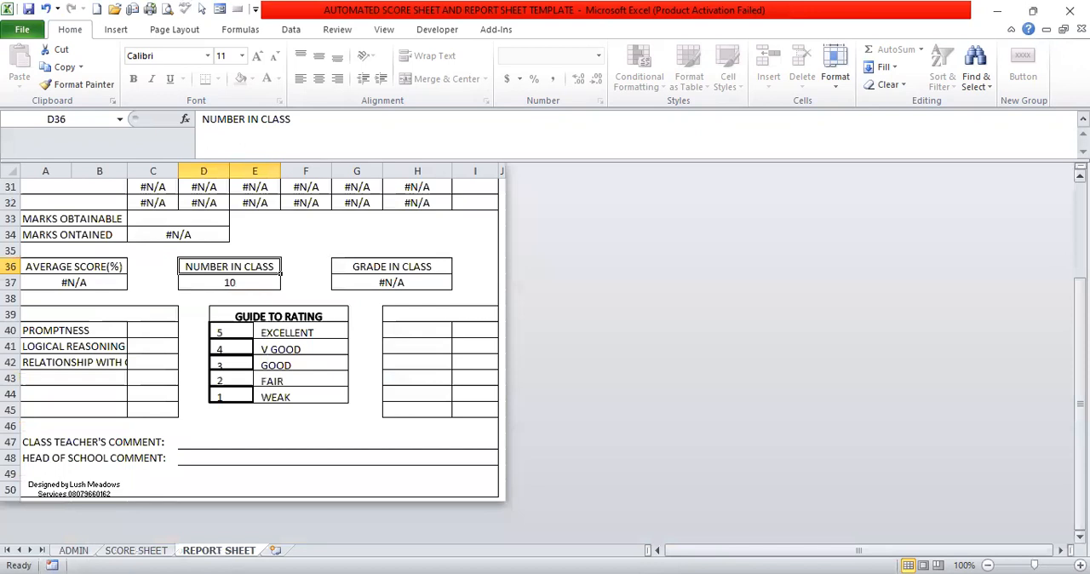
scroll(1079, 175, up, 1)
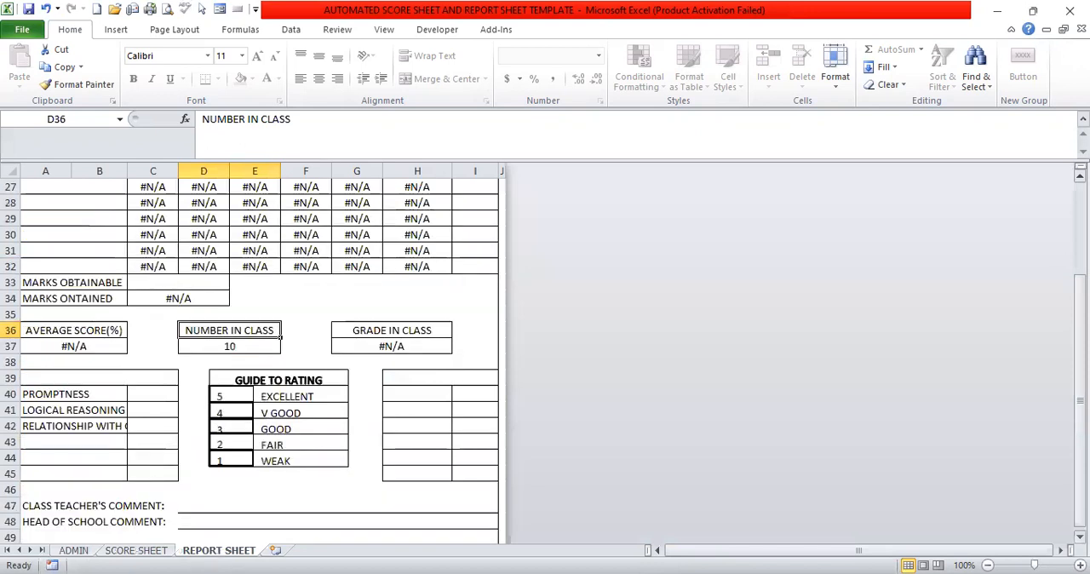
scroll(260, 358, up, 6)
scroll(260, 358, up, 3)
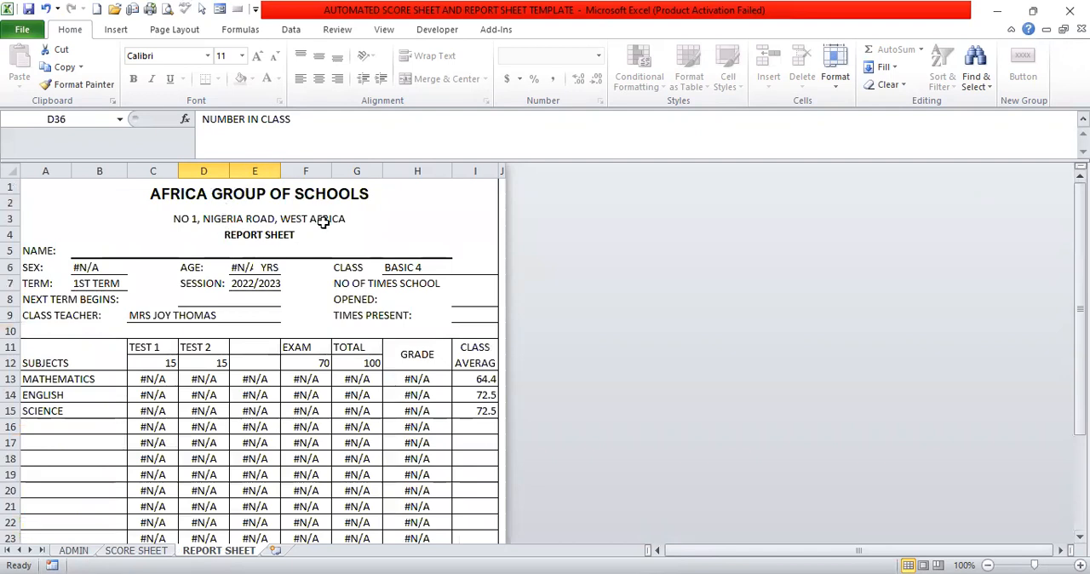
click(308, 251)
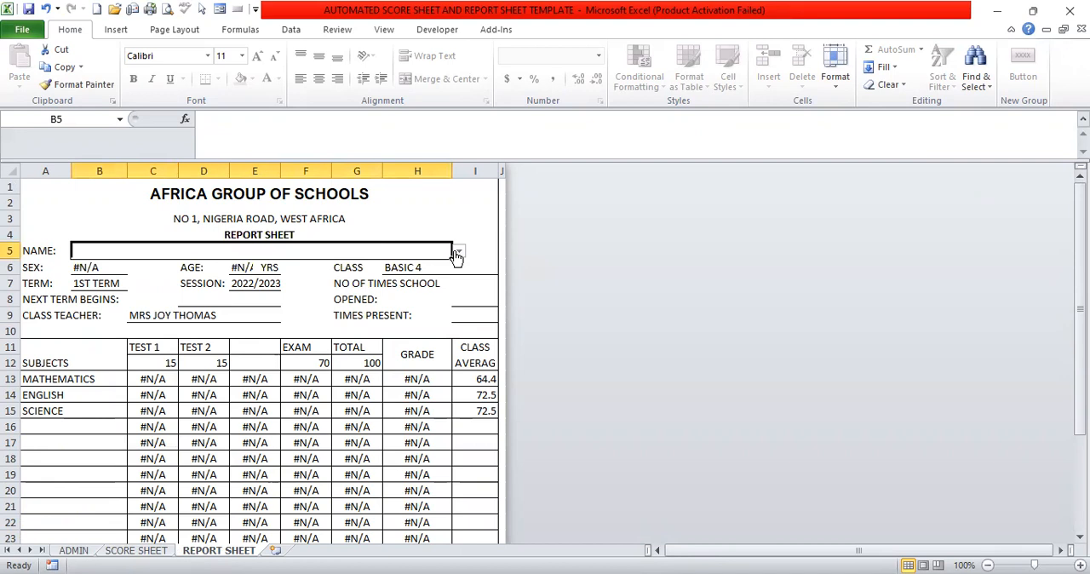
click(457, 252)
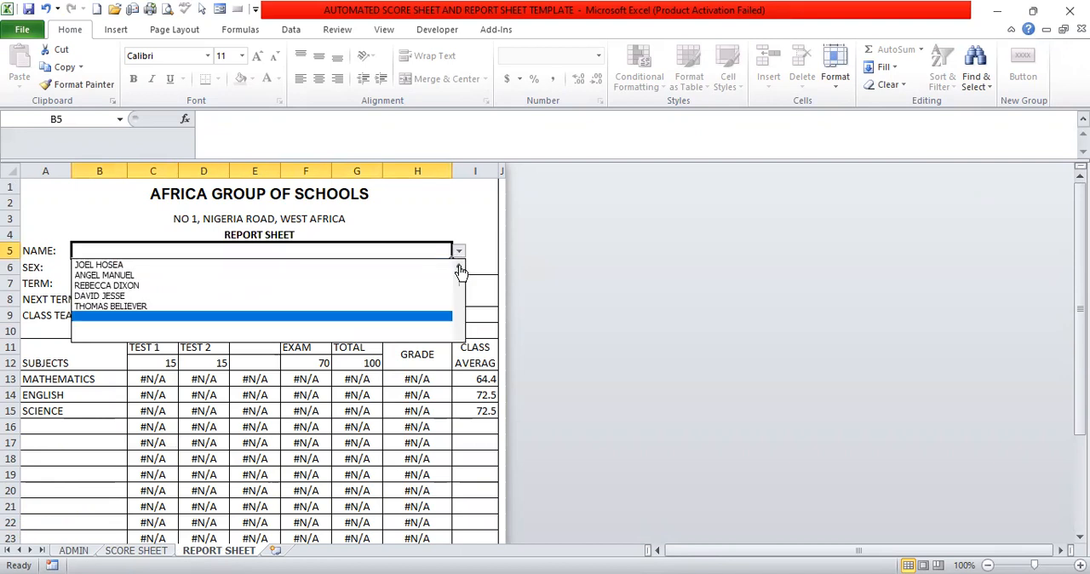
scroll(460, 271, up, 2)
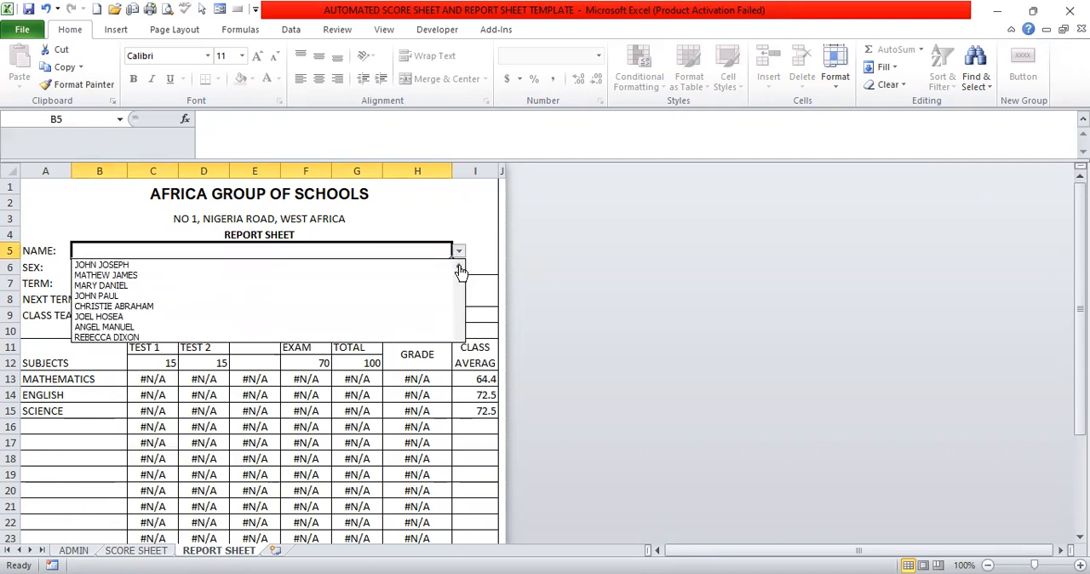
click(149, 269)
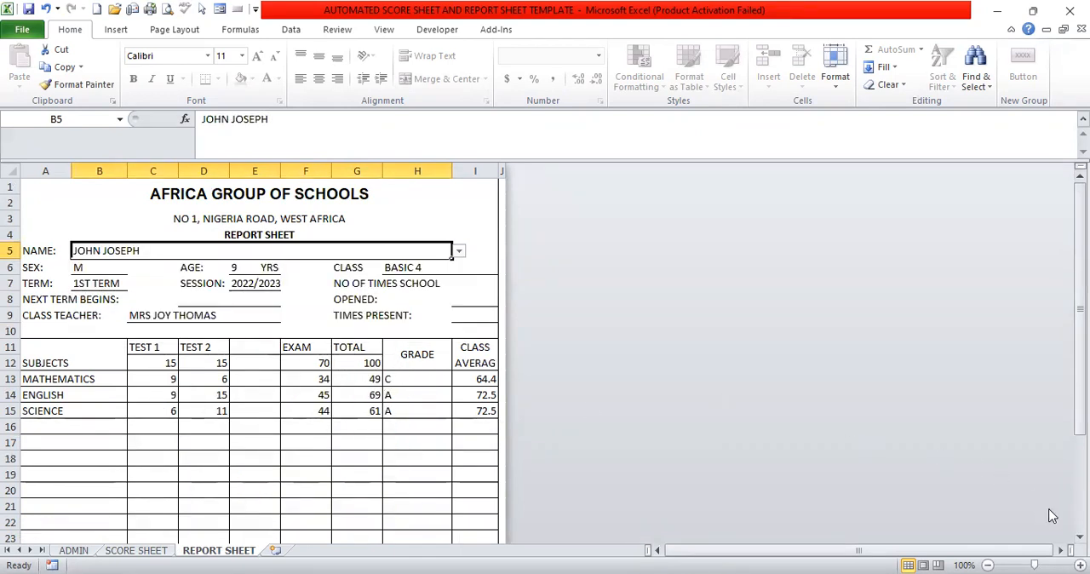
Enter 140 as the number of times school opened and 130 as the times present.
scroll(255, 358, down, 1)
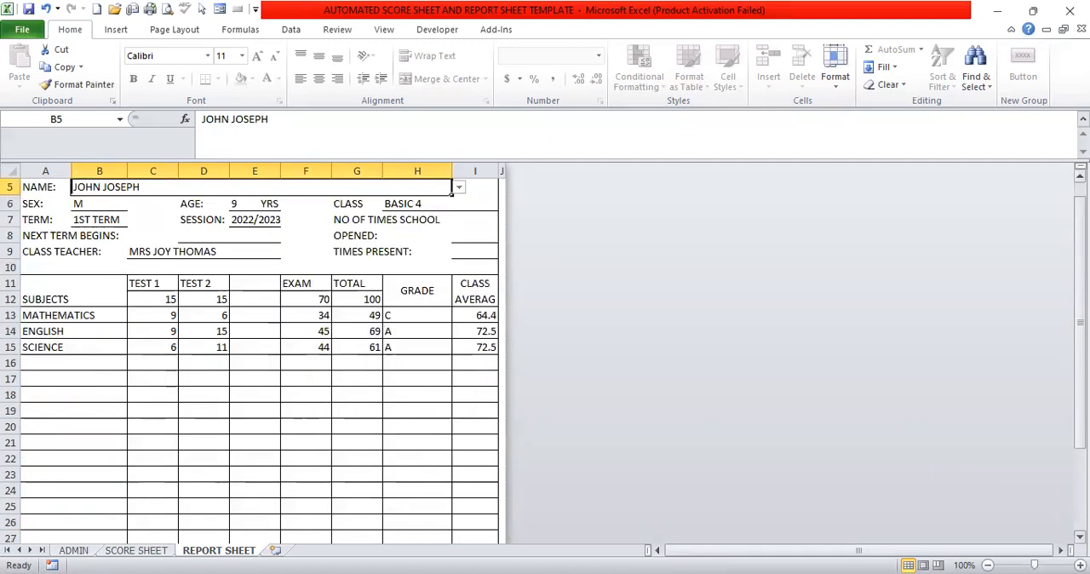
scroll(916, 523, down, 5)
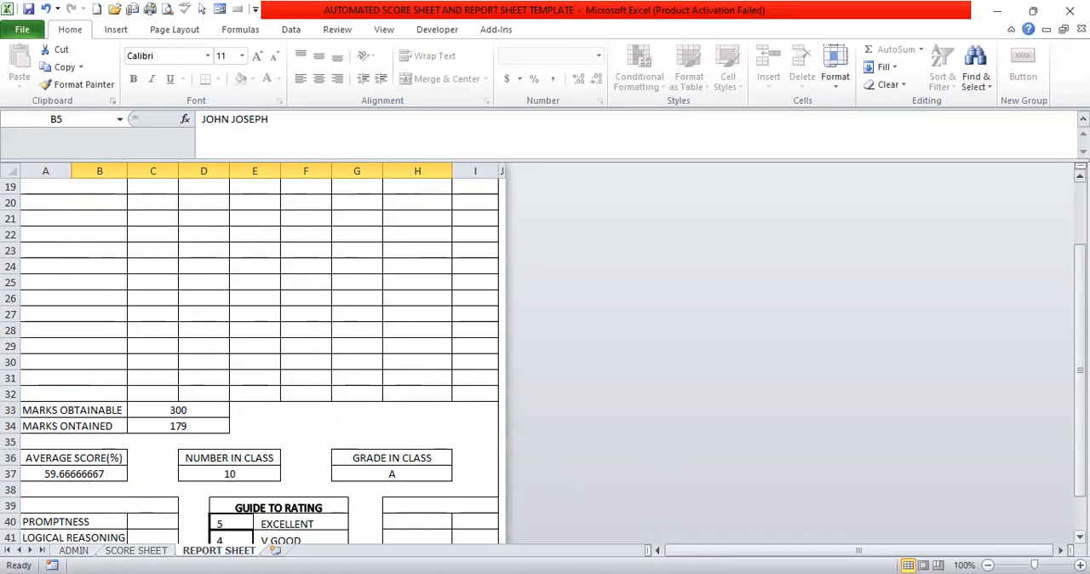
scroll(959, 508, down, 1)
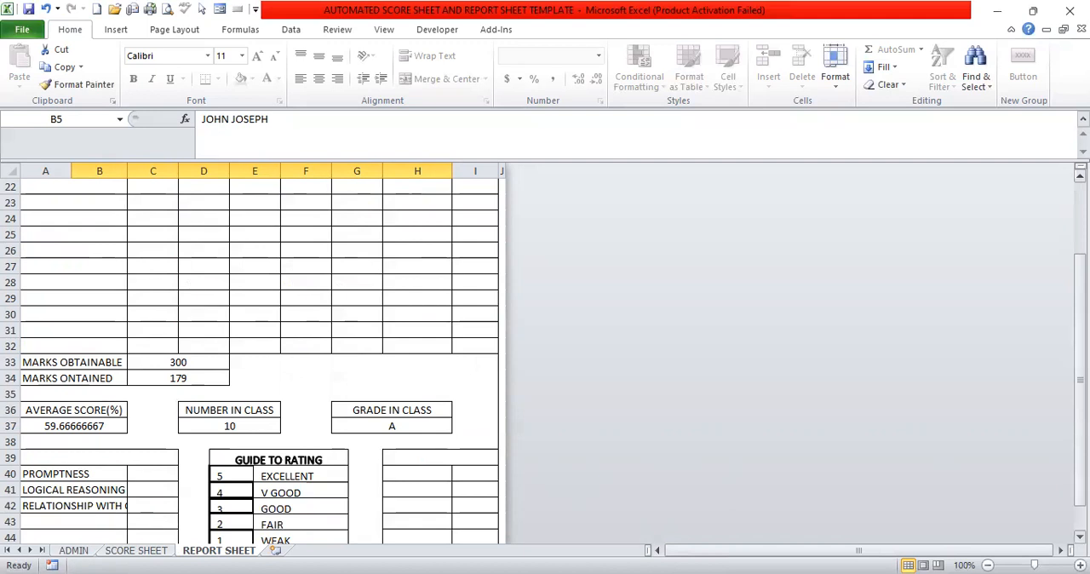
drag(1080, 315, 1080, 240)
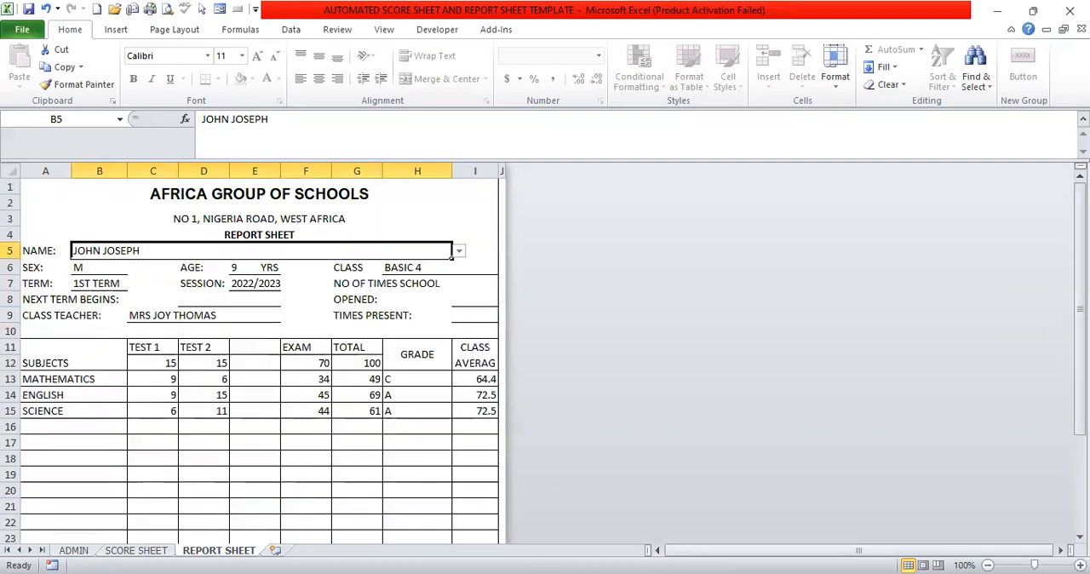
click(464, 292)
text(1)
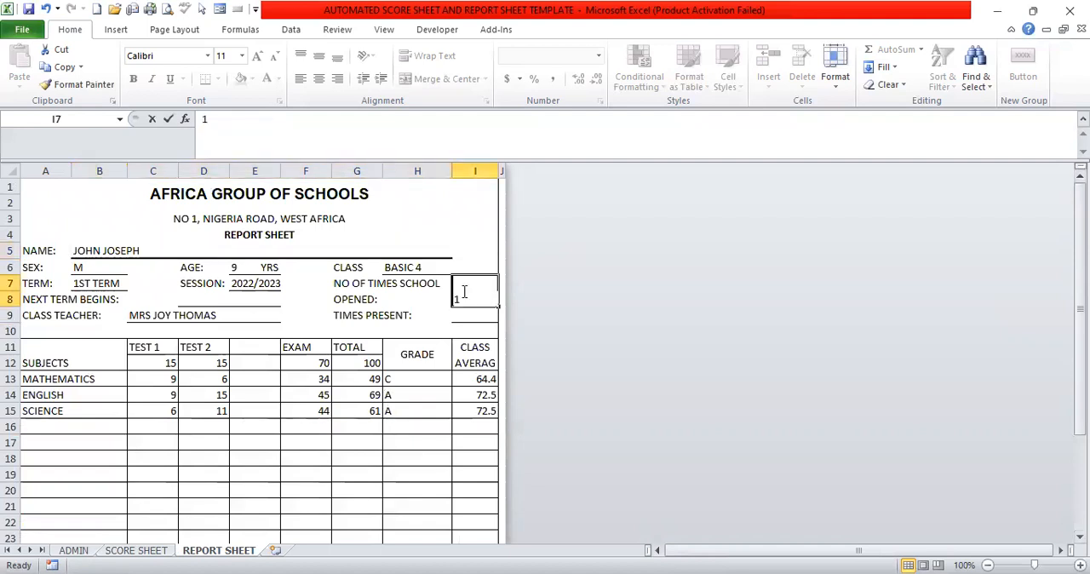
text(40)
click(464, 313)
text(1)
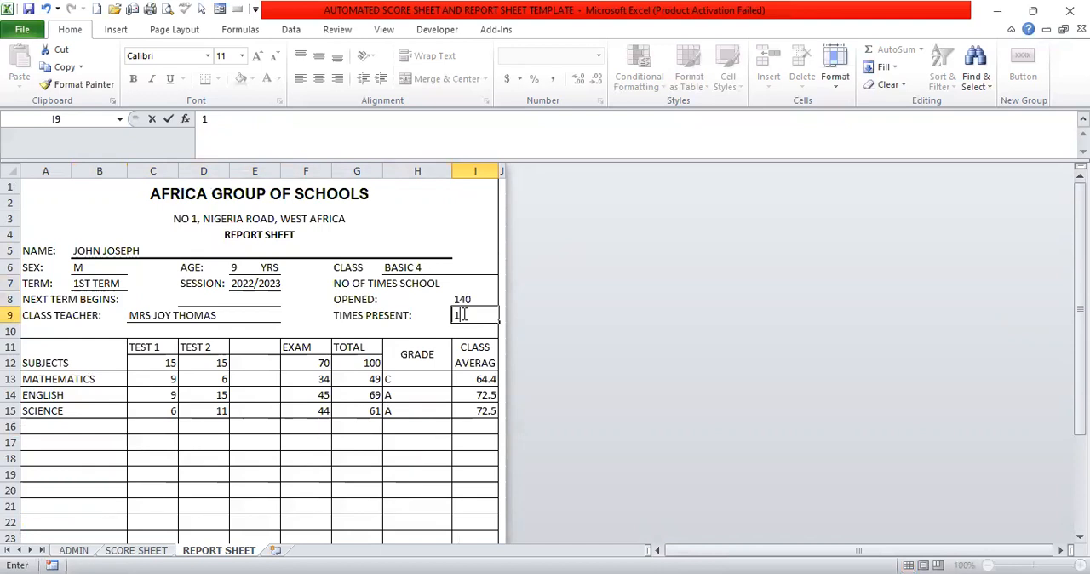
text(30)
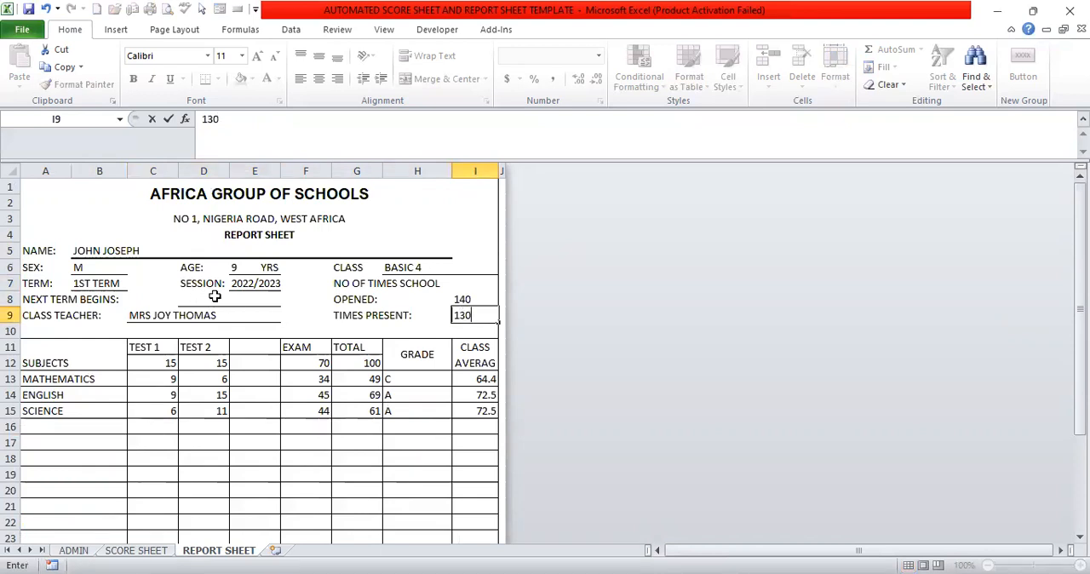
Enter 3RD JULY 2023 as the date when the next term begins.
click(214, 299)
text(3)
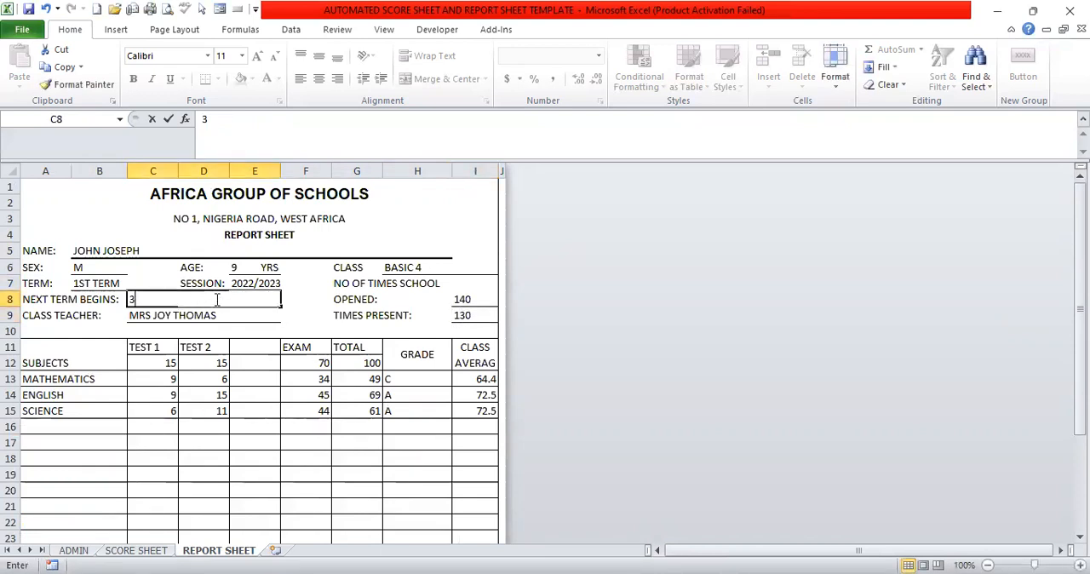
text(RD)
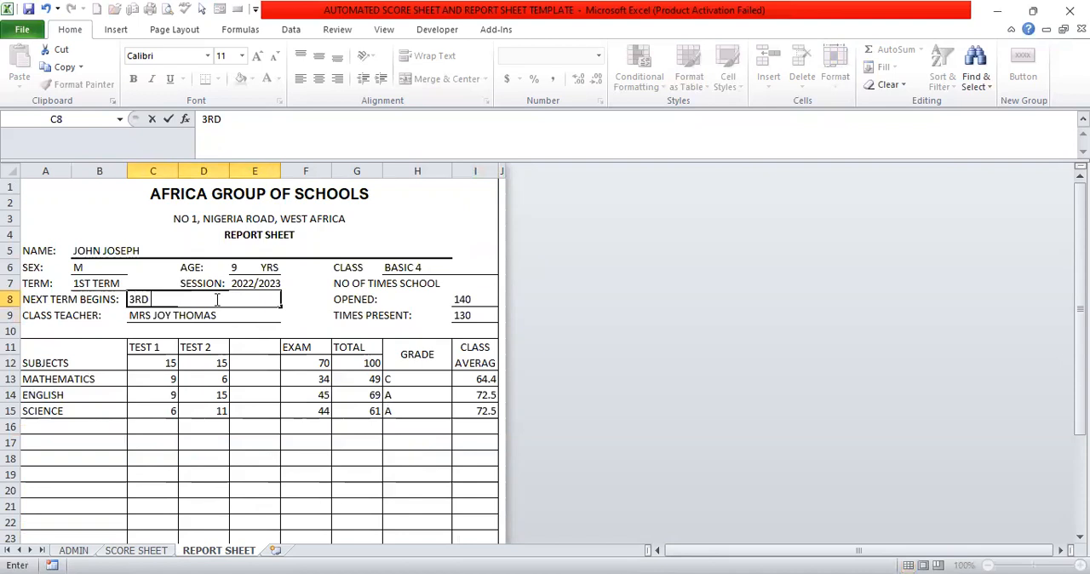
text( JULY 2023)
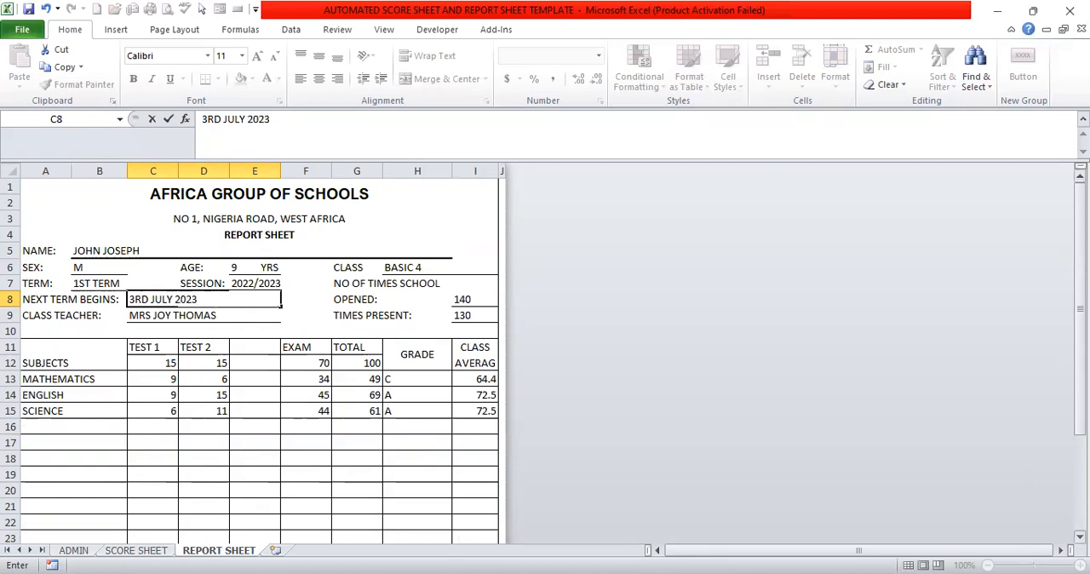
Rate the pupil's PROMPTNESS 5, LOGICAL REASONING 4 and RELATIONSHIP WITH OTHERS 3 on the report sheet.
scroll(260, 358, down, 1)
scroll(260, 357, down, 5)
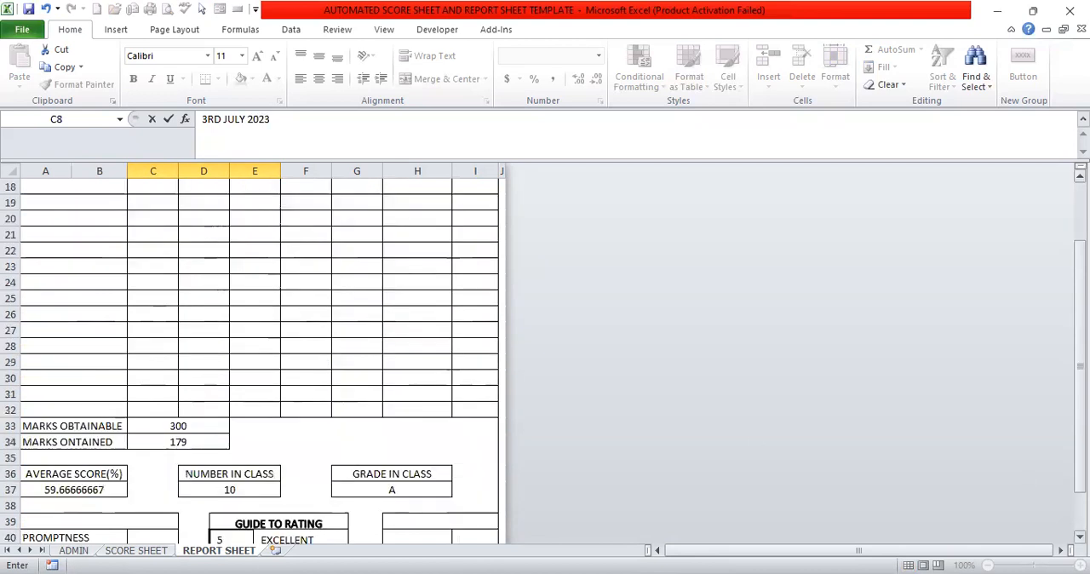
scroll(541, 389, down, 4)
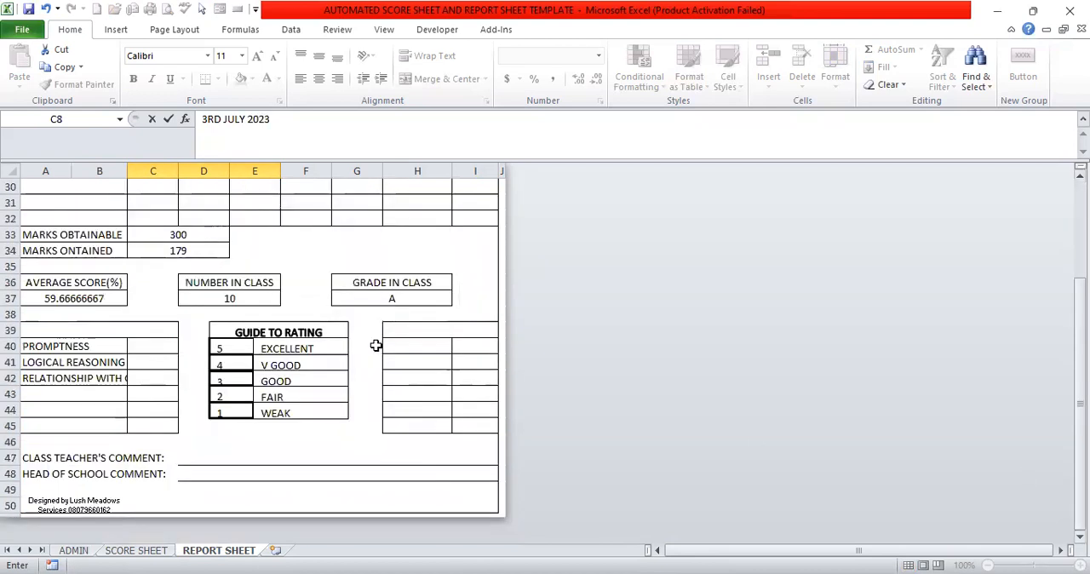
click(155, 349)
click(186, 349)
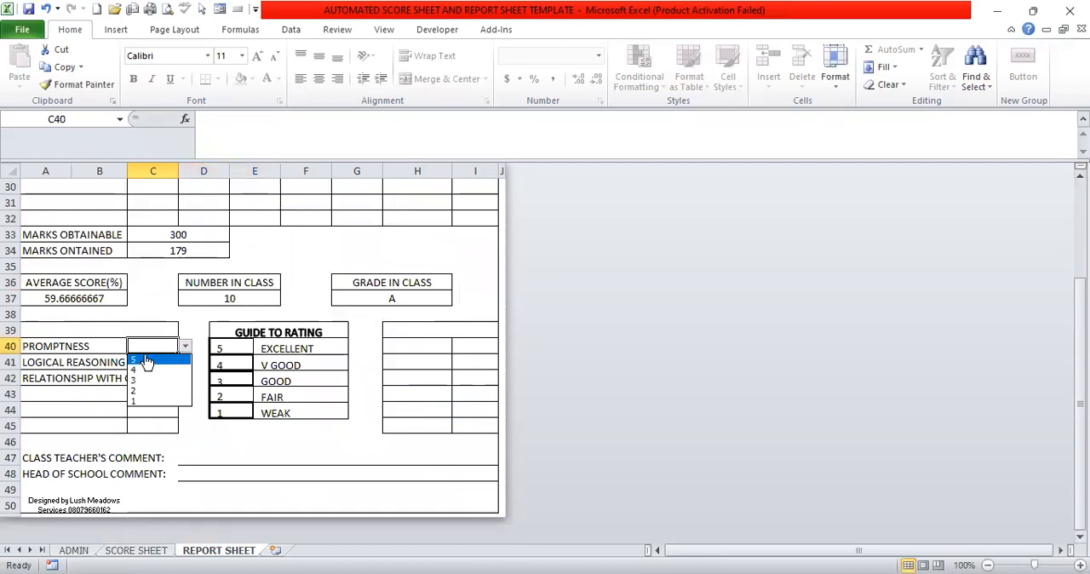
click(147, 361)
click(147, 360)
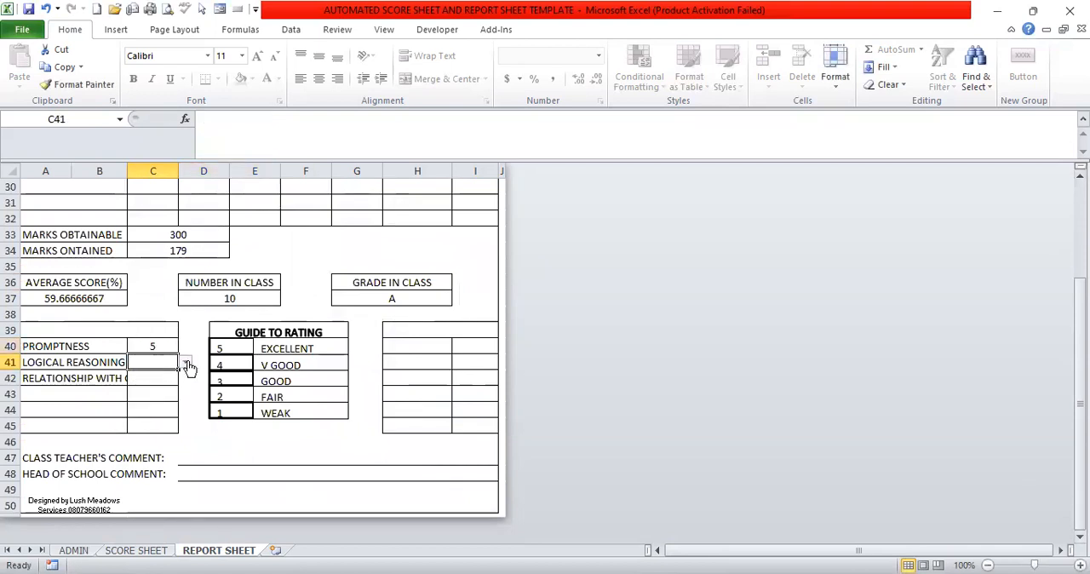
click(185, 362)
click(157, 386)
click(156, 381)
click(184, 378)
click(138, 415)
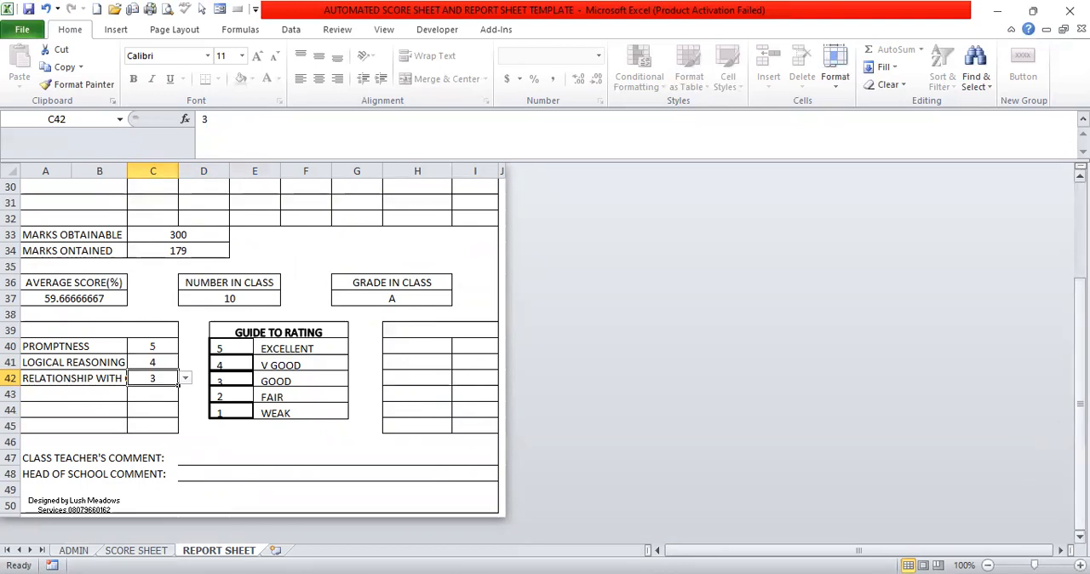
Switch the report's NAME to the third pupil of the class list, and from there to the ninth pupil.
drag(1079, 426, 1080, 328)
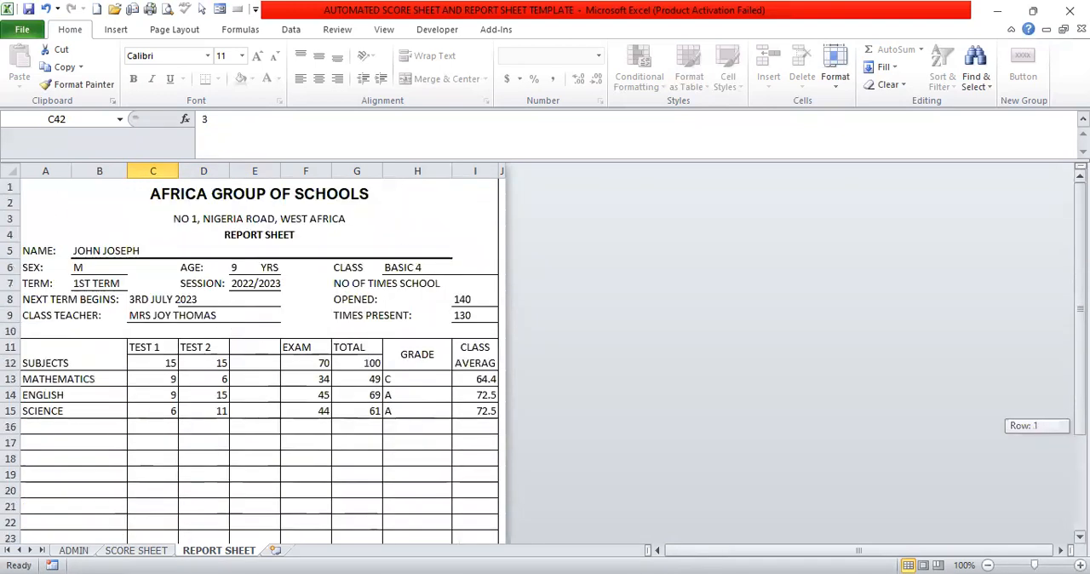
click(385, 251)
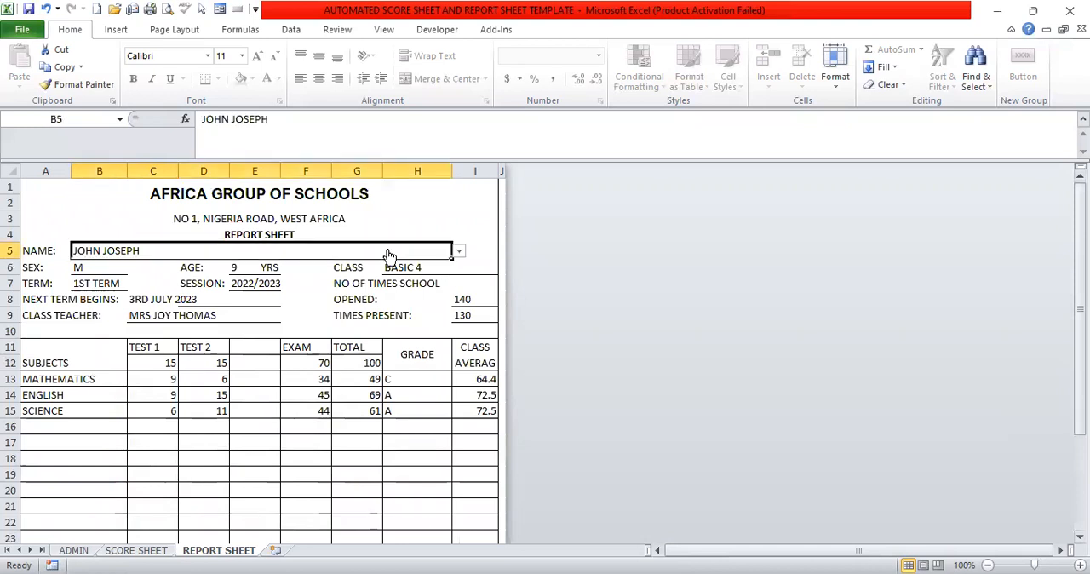
click(459, 251)
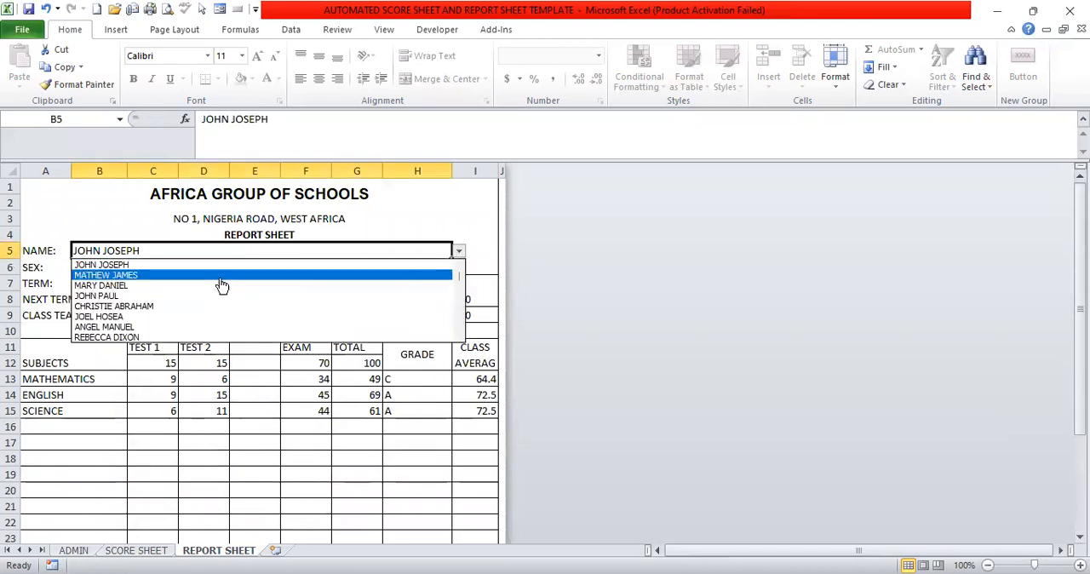
click(147, 288)
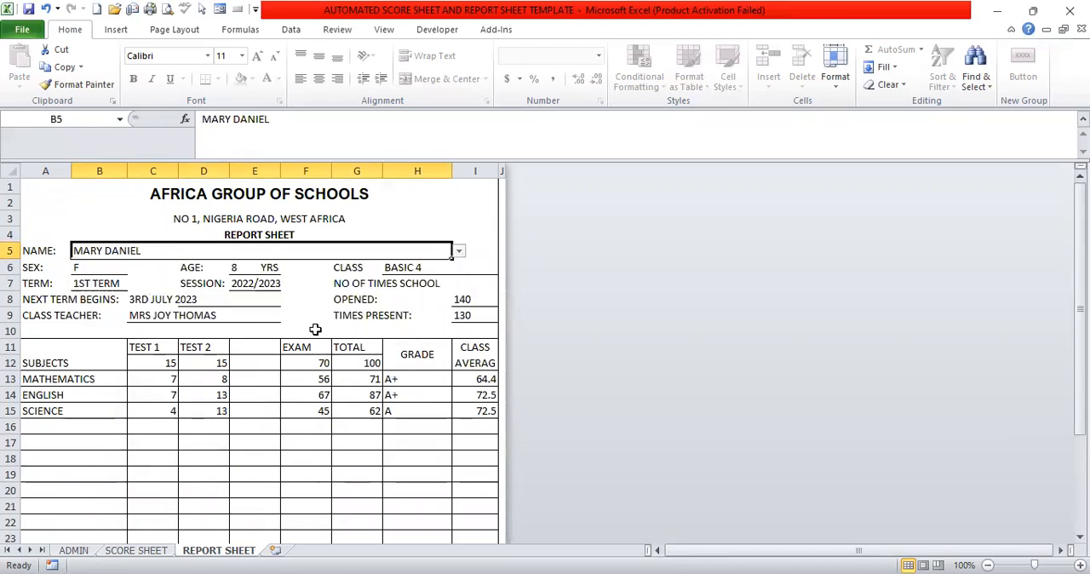
click(458, 252)
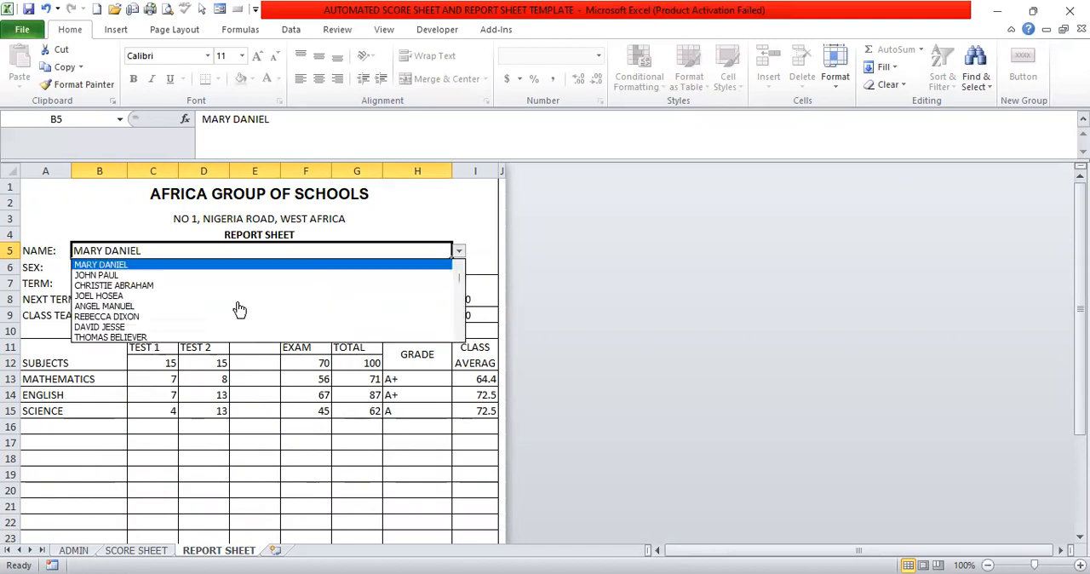
click(132, 328)
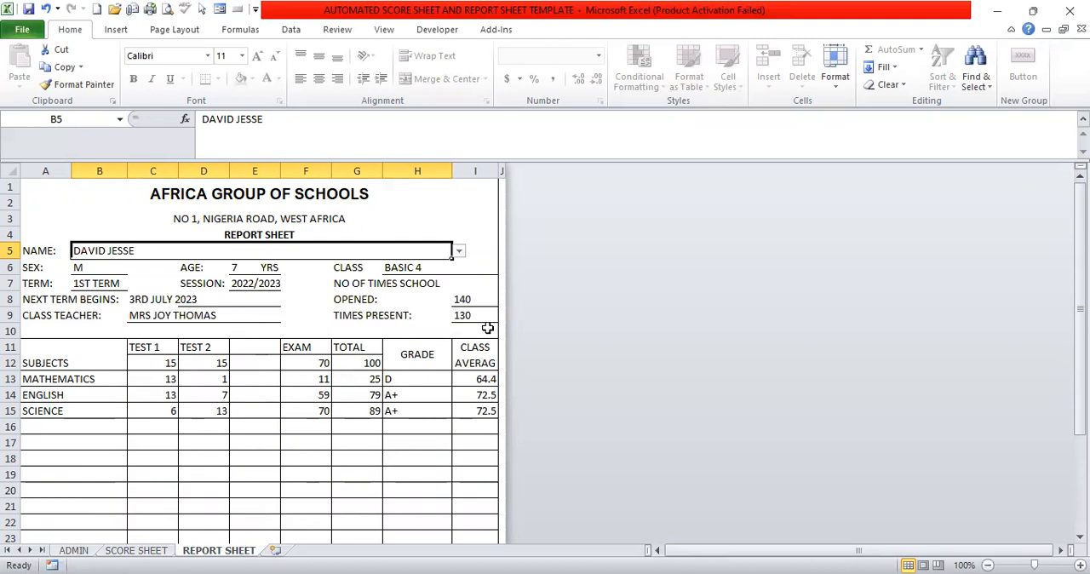
Check the lower part of this pupil's report and open the print settings for the report sheet.
drag(1080, 281, 1080, 379)
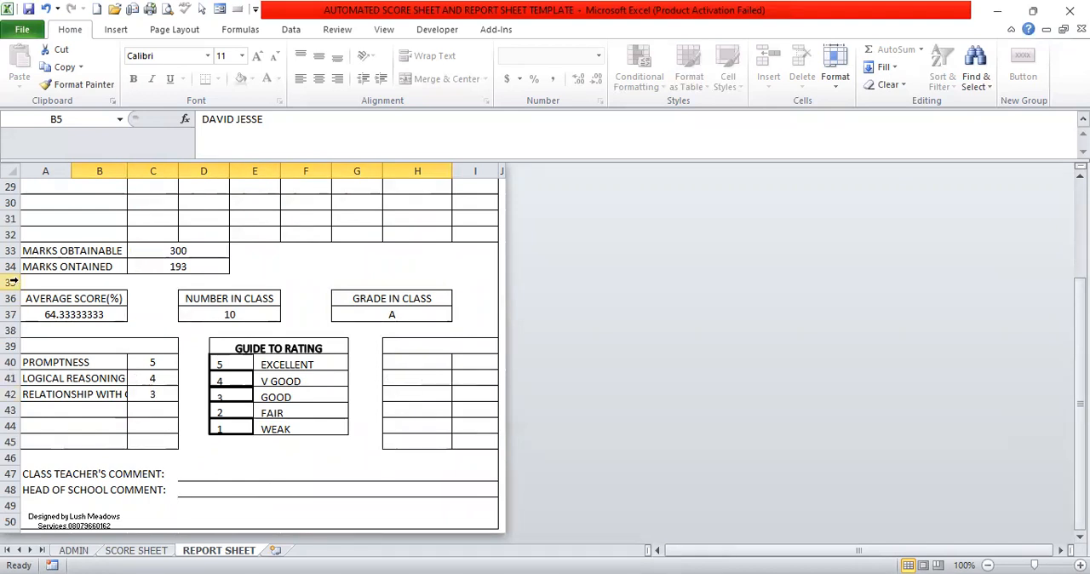
click(17, 32)
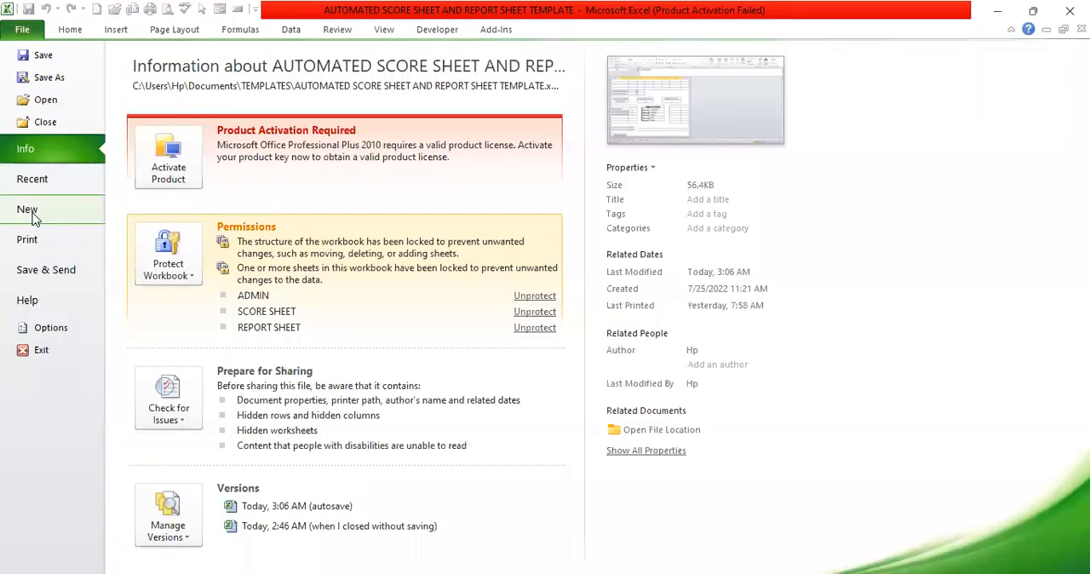
click(28, 241)
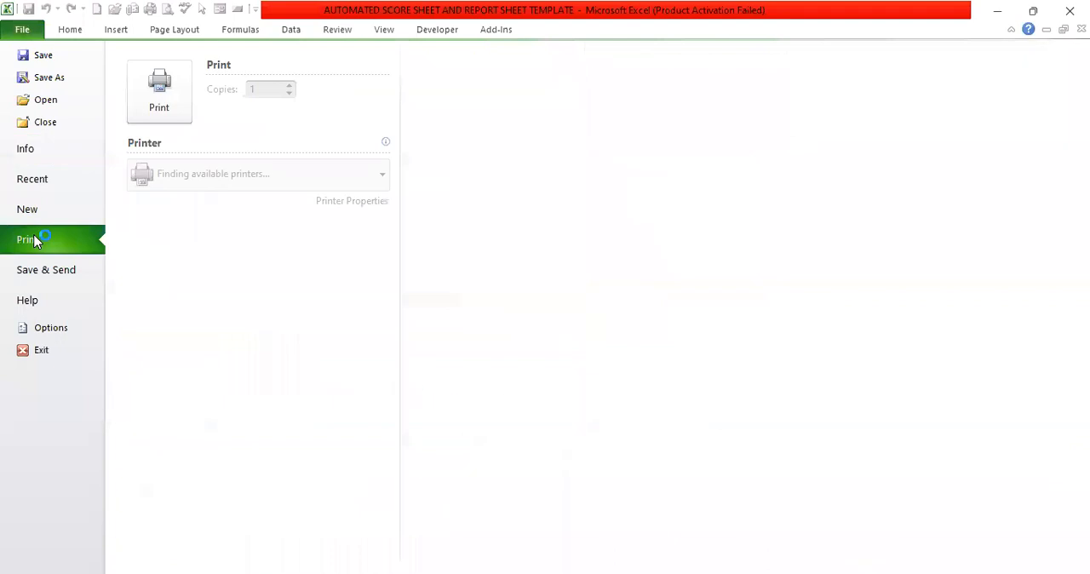